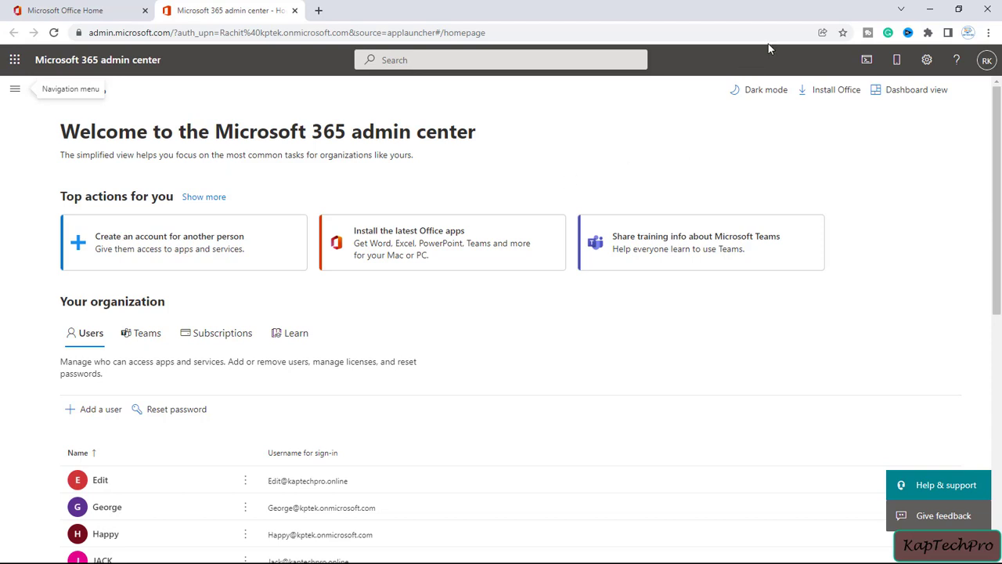
# Step: Open the SharePoint admin center from the admin navigation menu's Admin centers list
pyautogui.click(987, 60)
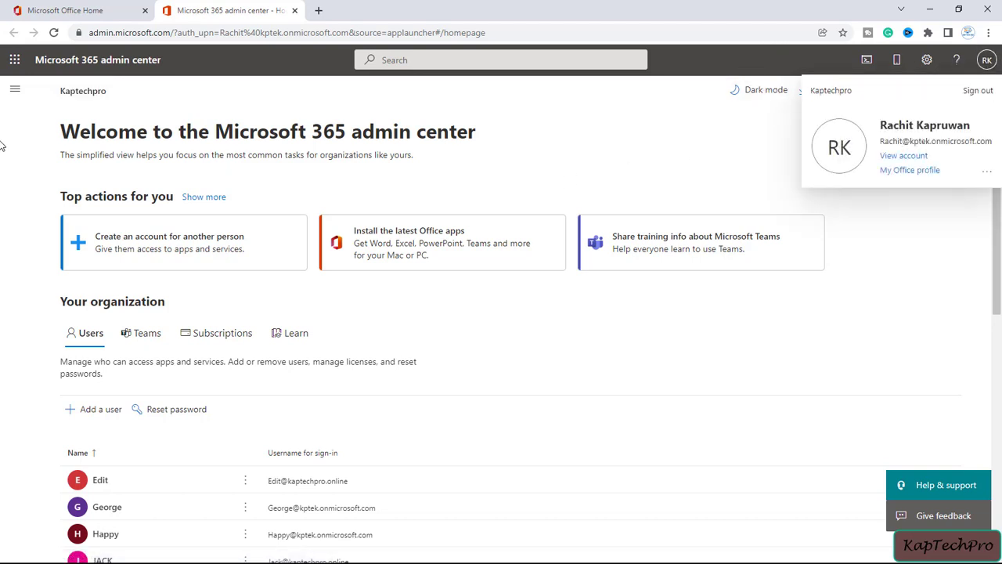
pyautogui.click(14, 89)
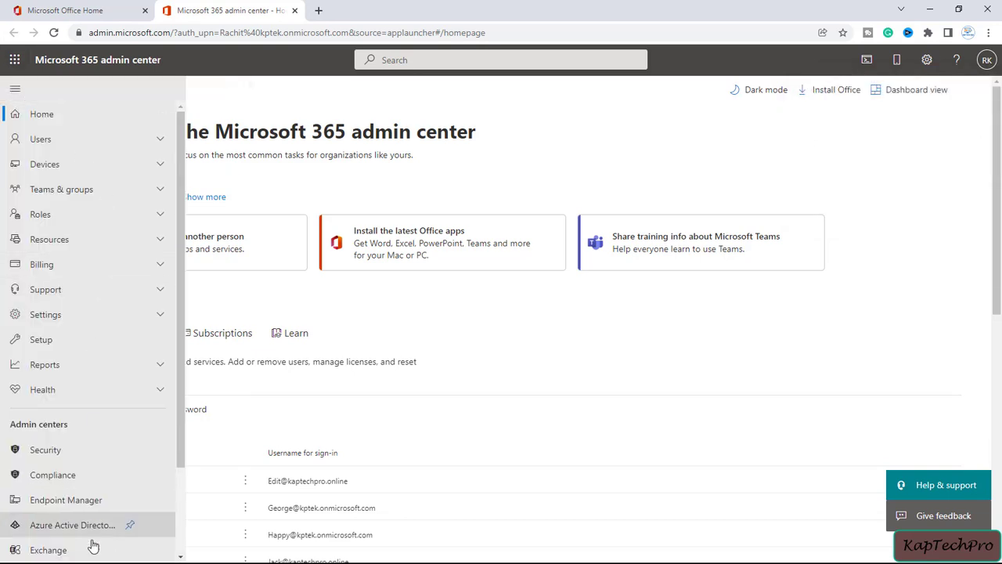
pyautogui.scroll(-2, 29, 517)
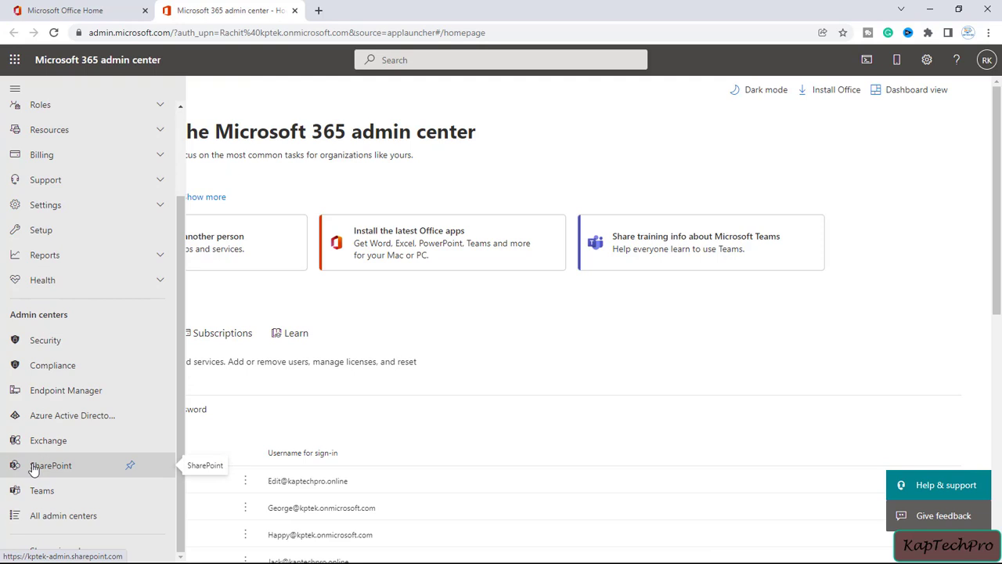
pyautogui.click(33, 469)
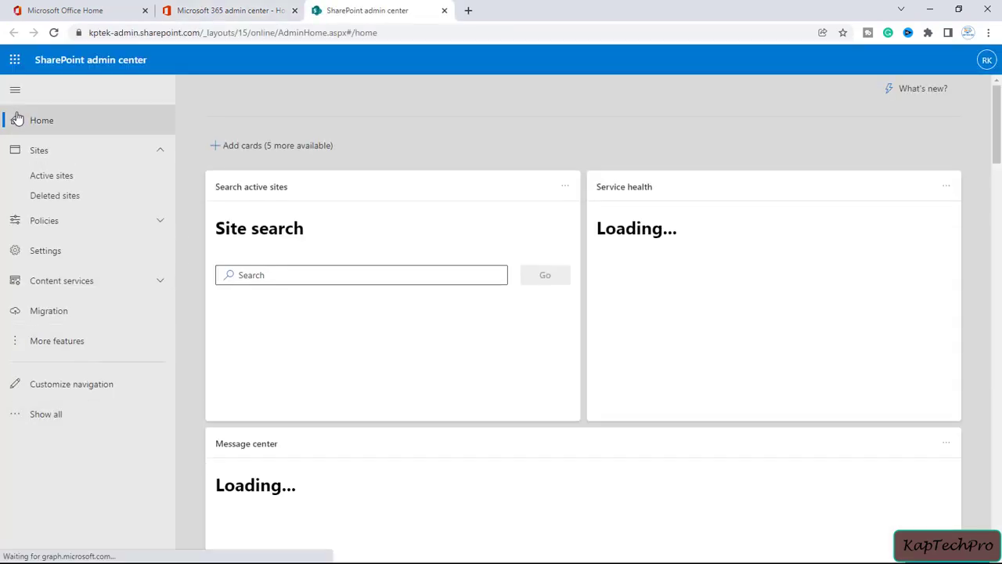
# Step: From Active sites, open the TEST and SITE sites in separate tabs and view TEST
pyautogui.click(62, 177)
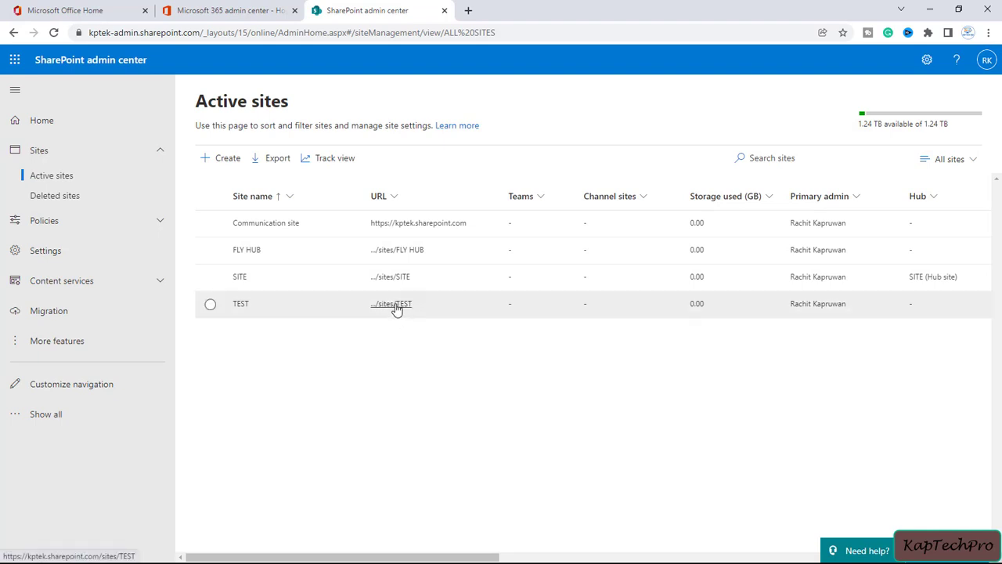
pyautogui.click(397, 307)
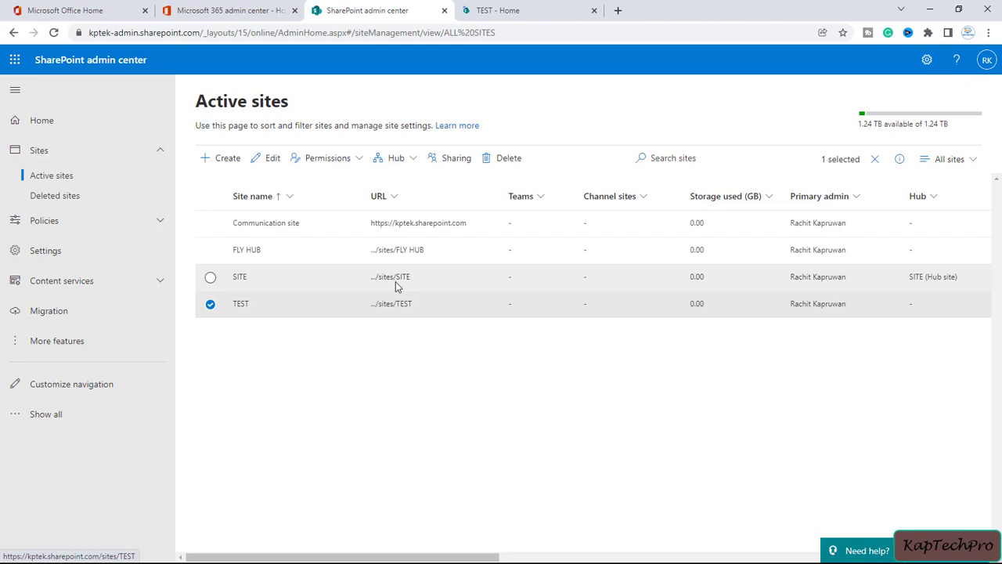
pyautogui.click(394, 280)
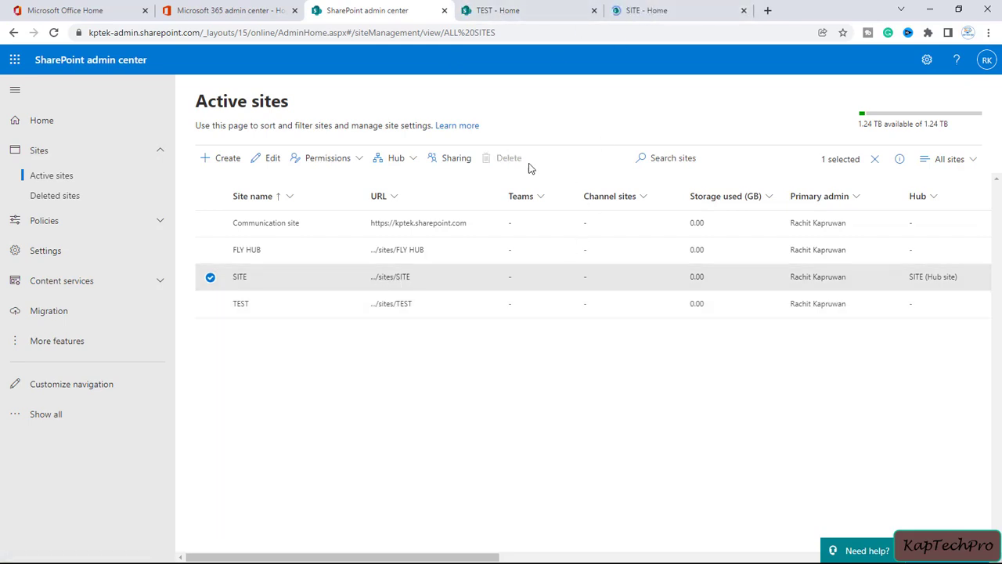
pyautogui.click(520, 11)
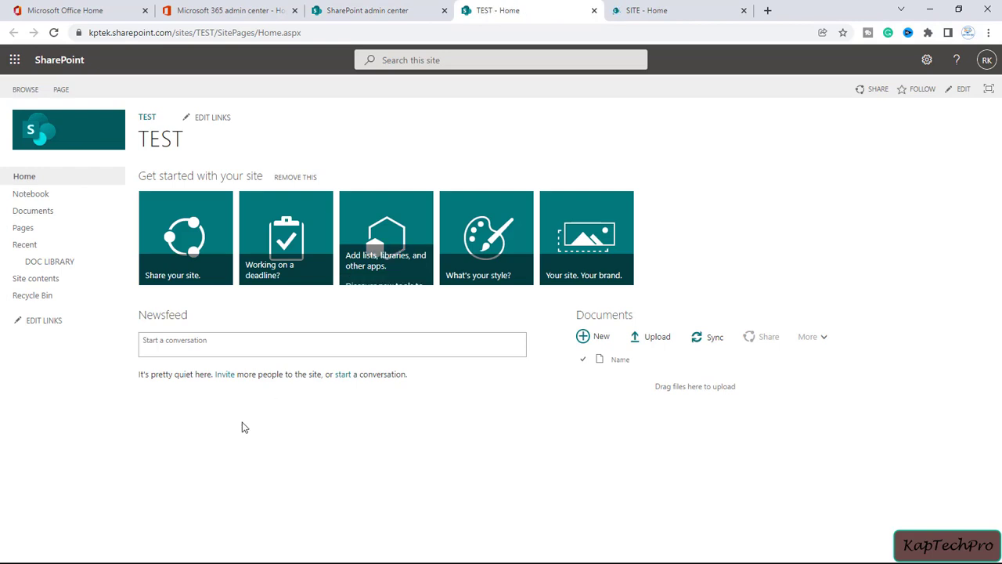
pyautogui.click(639, 10)
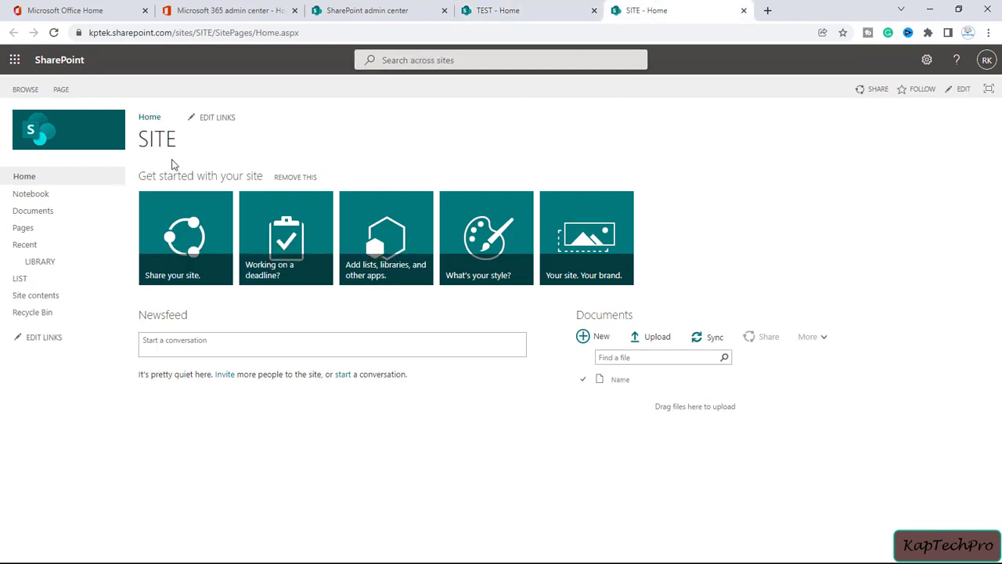
pyautogui.click(540, 9)
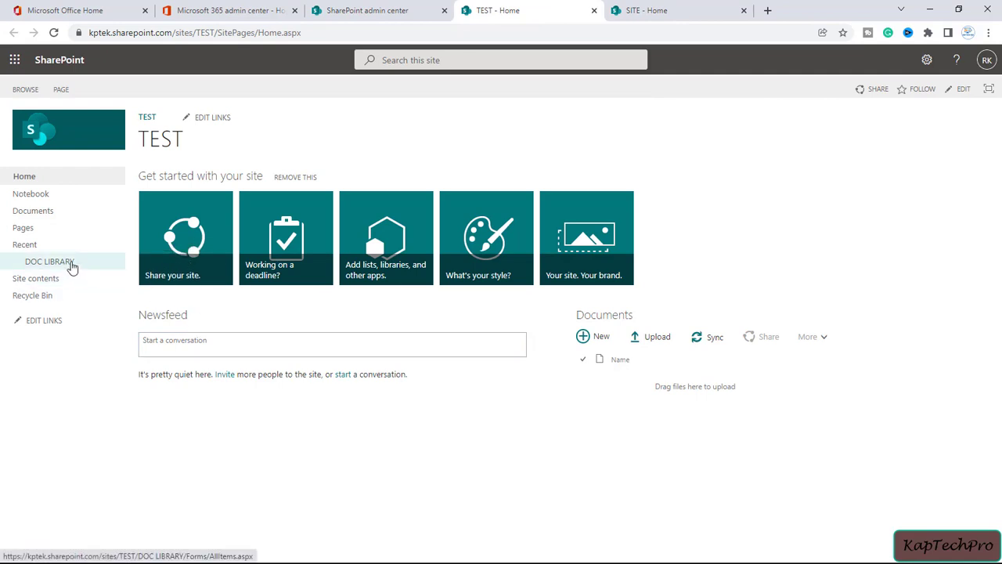
pyautogui.click(70, 264)
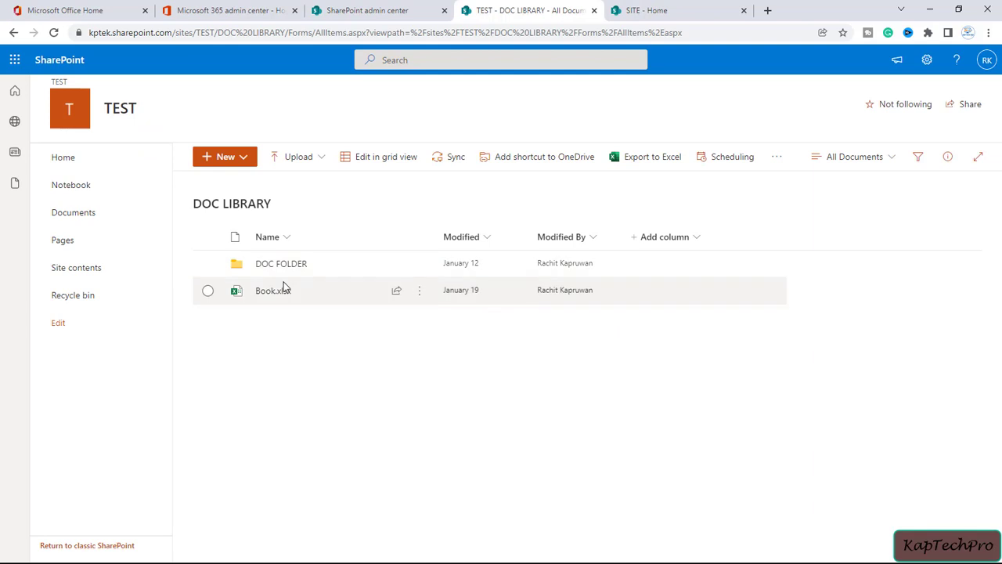
pyautogui.click(9, 33)
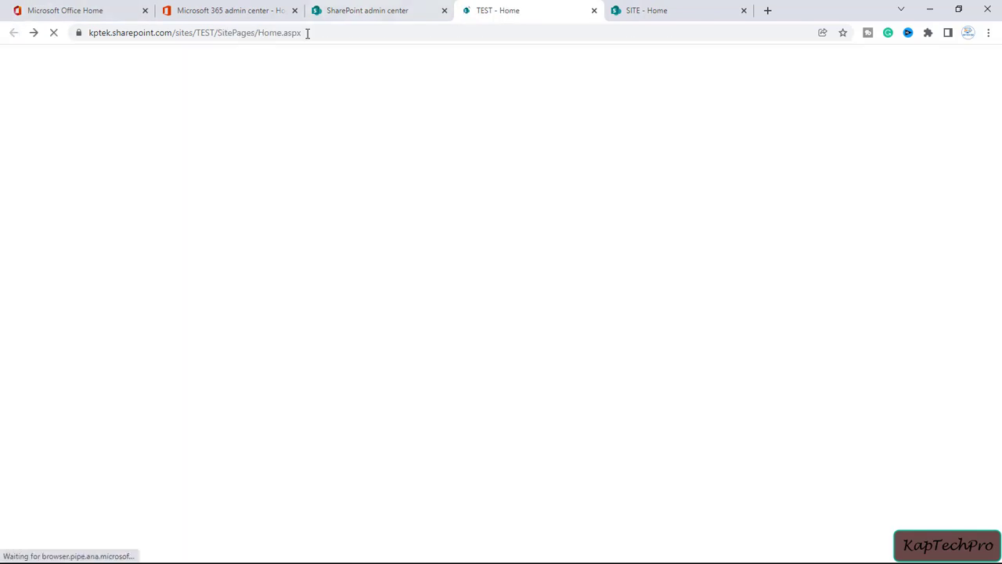
pyautogui.hotkey('ctrl', 'Tab')
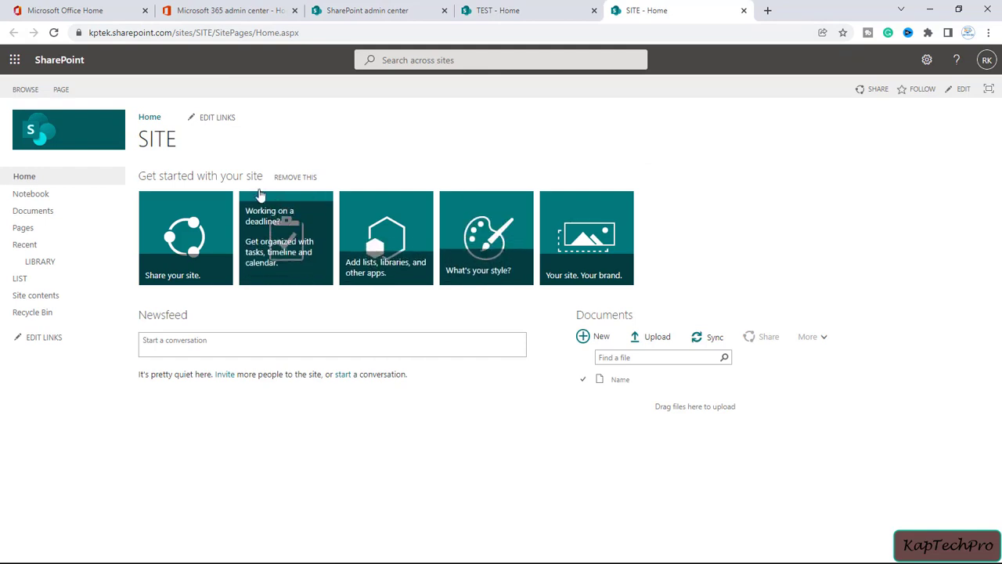
pyautogui.click(503, 11)
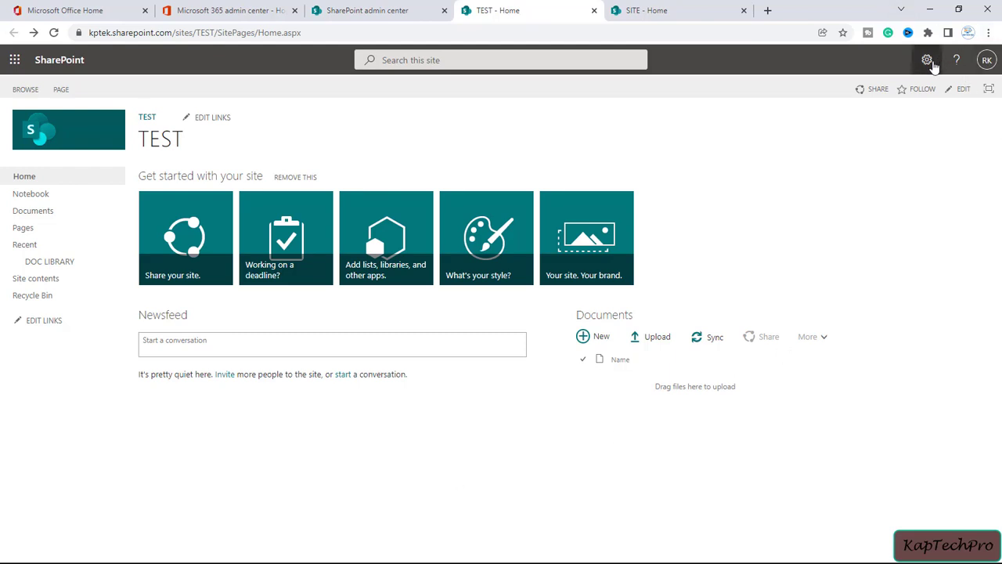
# Step: Open the TEST site's Site permissions page through Site settings
pyautogui.click(927, 61)
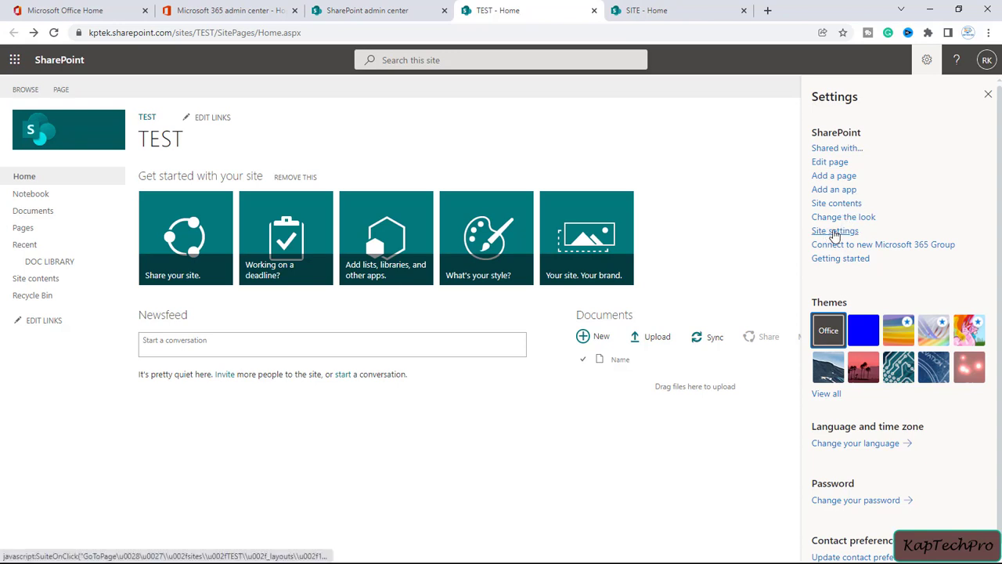
pyautogui.click(835, 232)
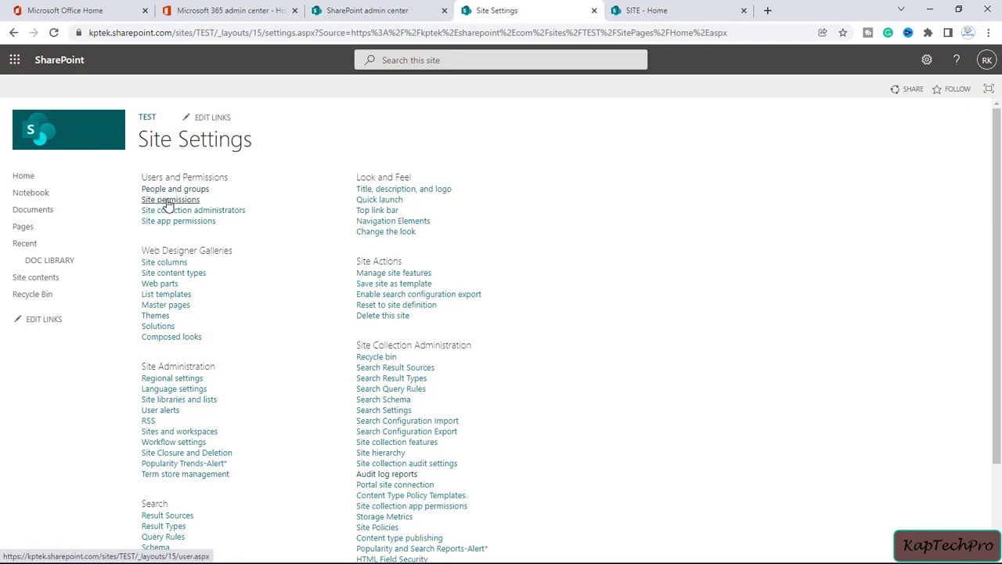
pyautogui.click(168, 201)
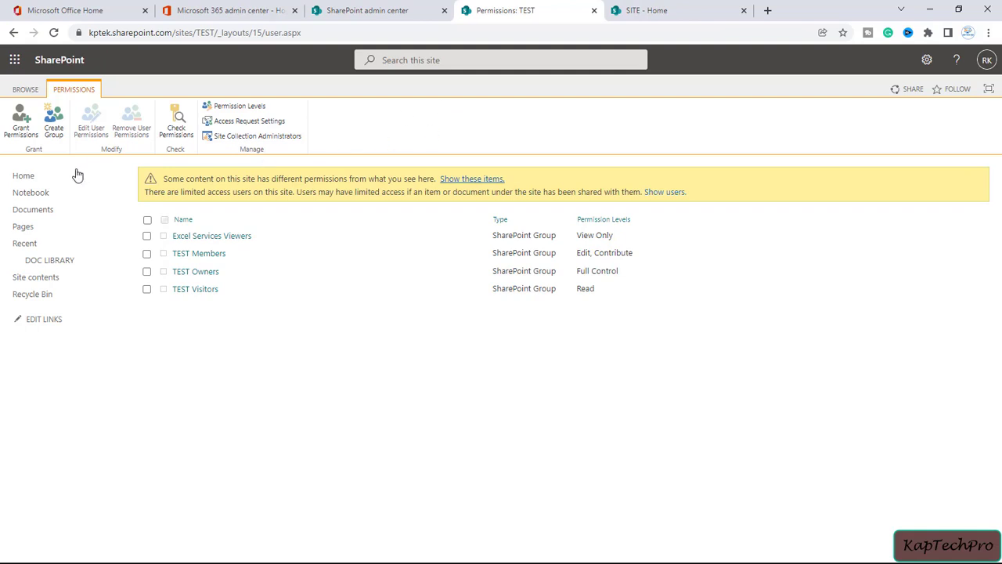
# Step: Grant Permissions on TEST to the requesting user and share the site
pyautogui.click(22, 137)
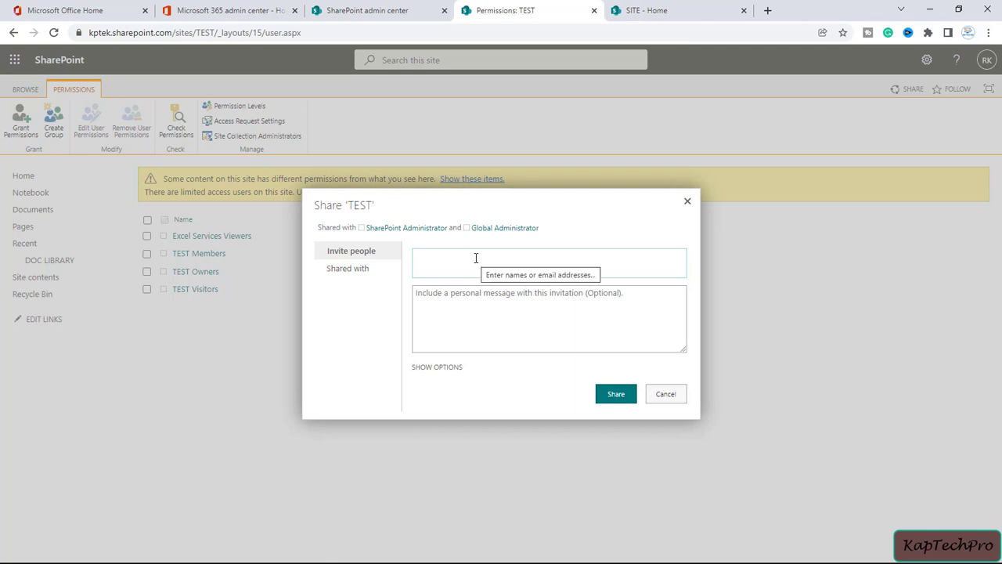
pyautogui.write('rit')
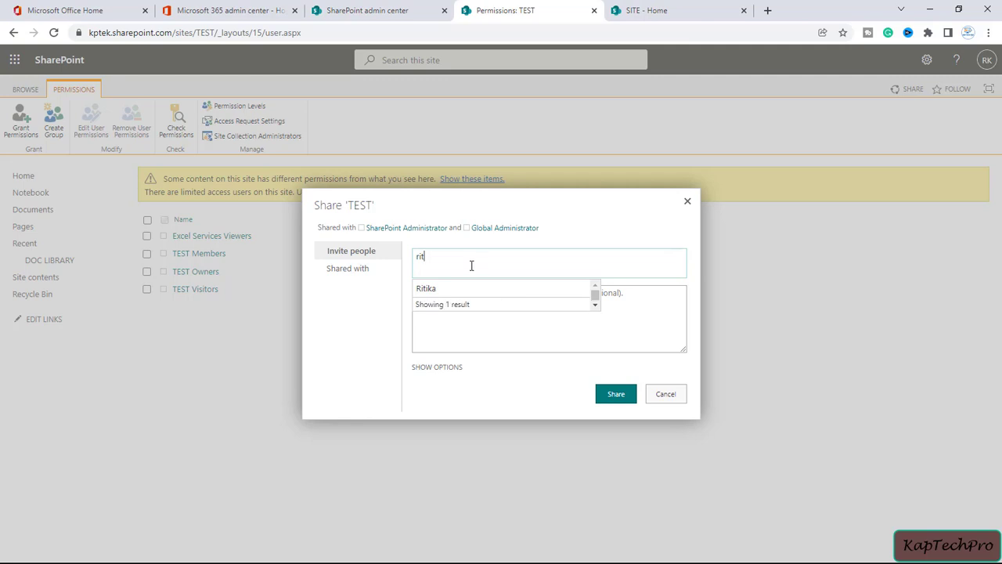
pyautogui.click(439, 291)
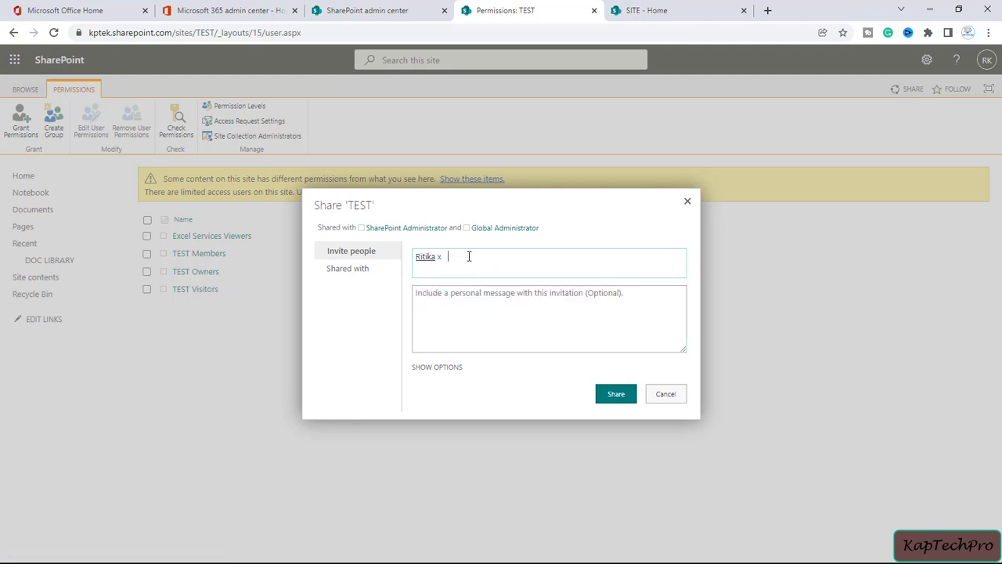
pyautogui.click(614, 398)
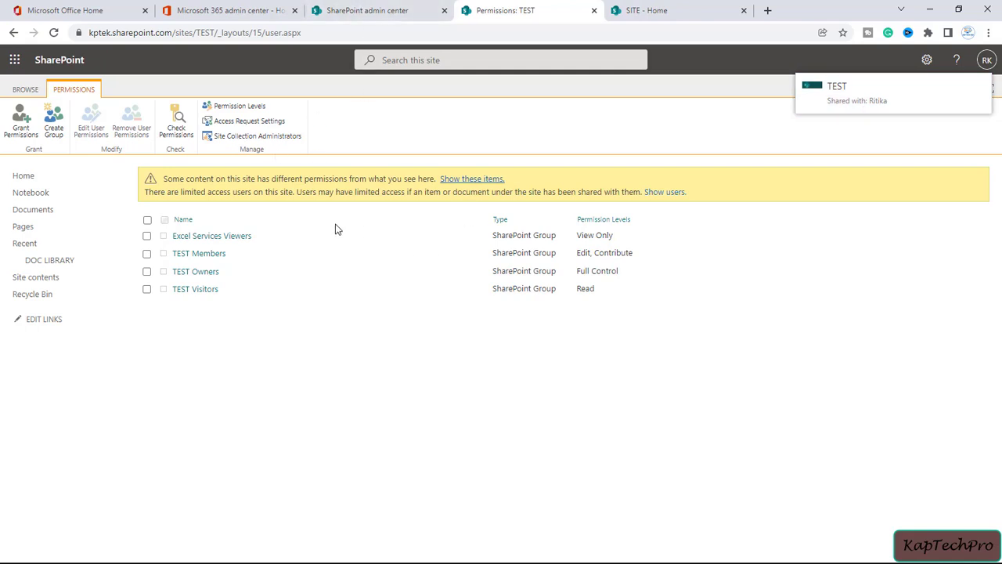
pyautogui.click(663, 11)
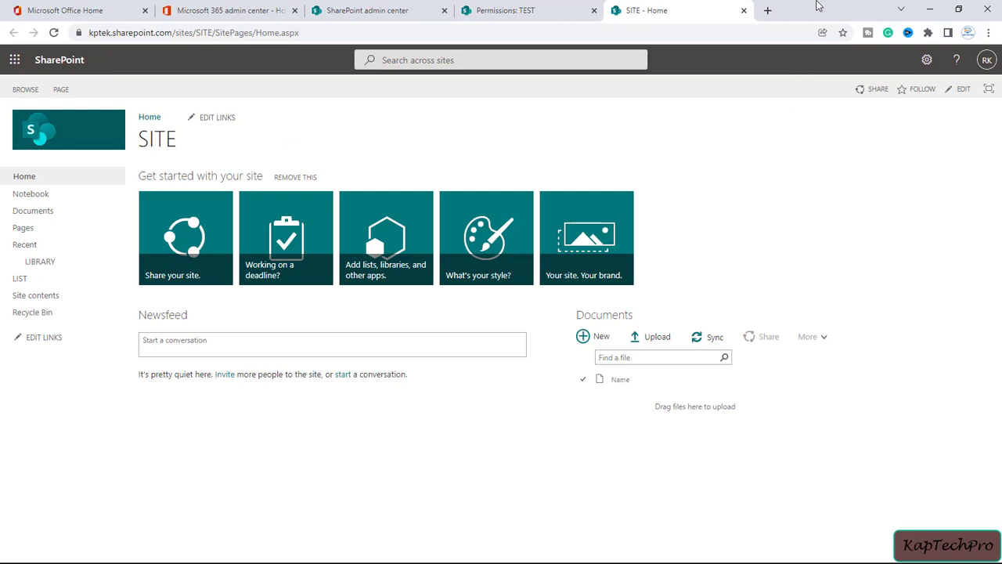
# Step: Open the SITE site's Site permissions page through Site settings
pyautogui.click(926, 60)
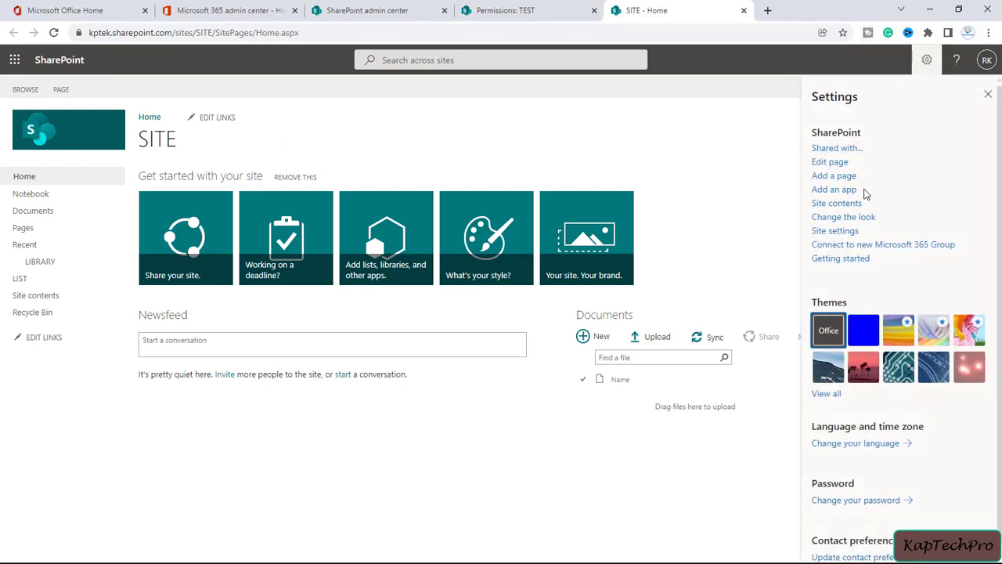
pyautogui.click(835, 231)
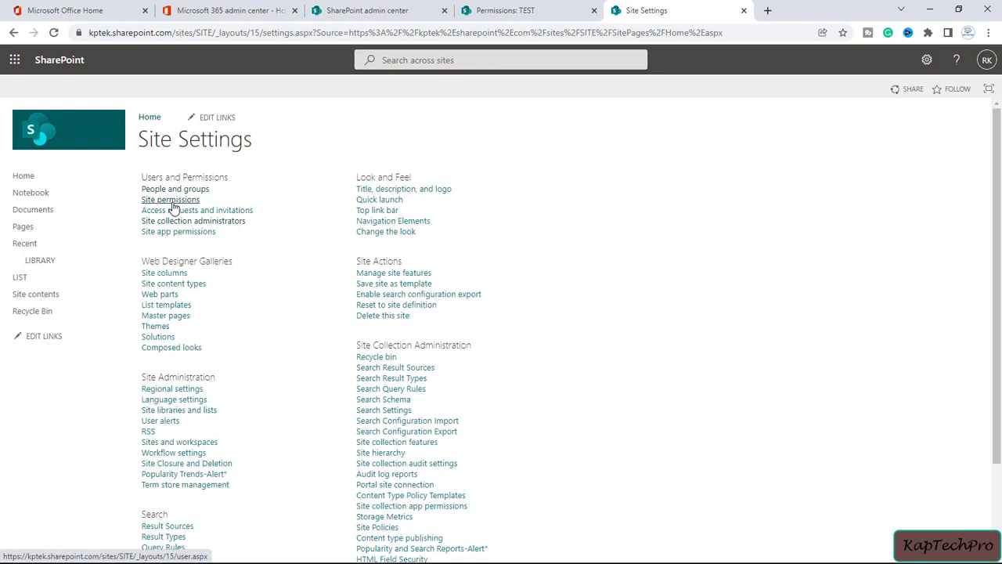
pyautogui.click(169, 200)
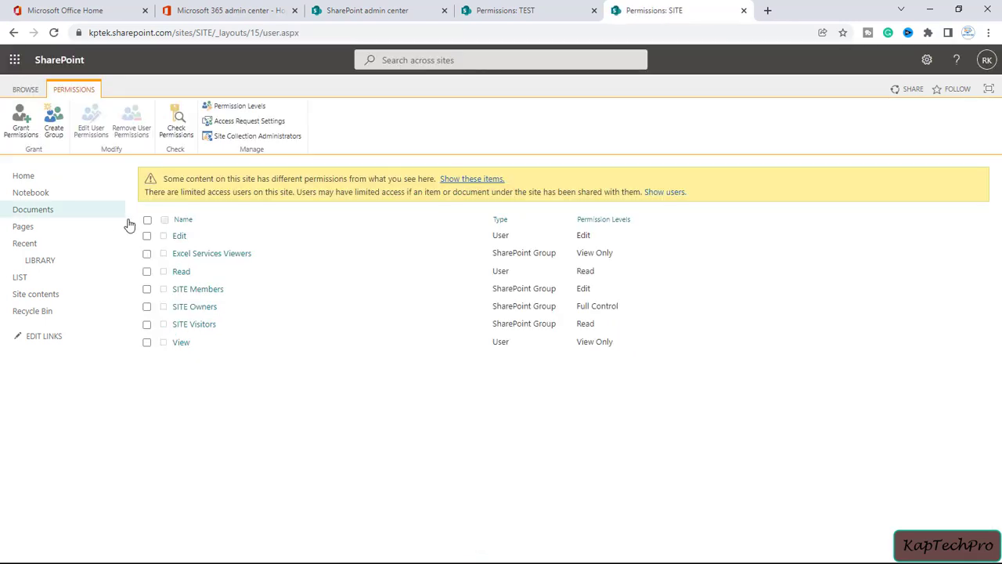
# Step: Grant Permissions on SITE to the same user, share it, and reload the permissions page
pyautogui.click(21, 124)
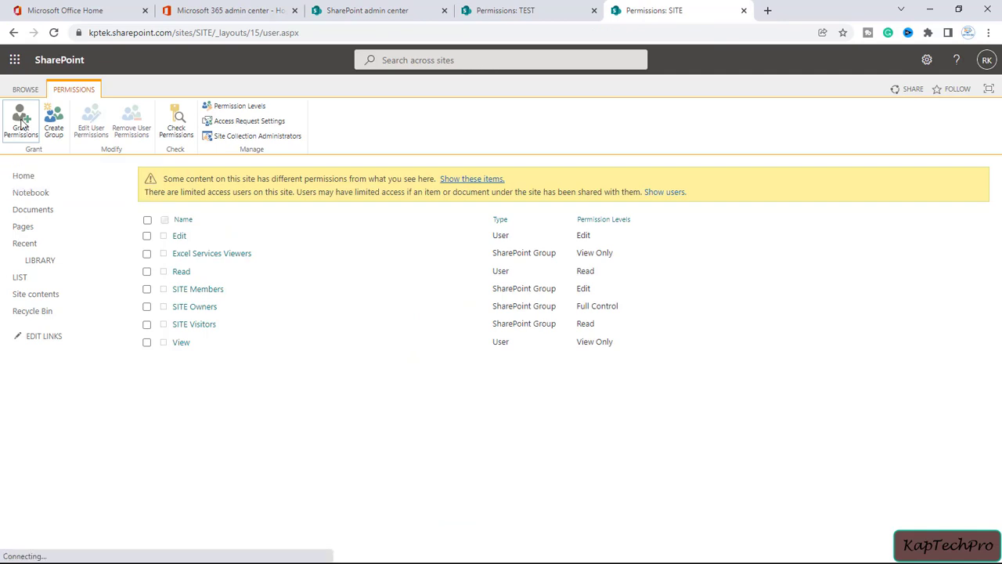
pyautogui.write('riti')
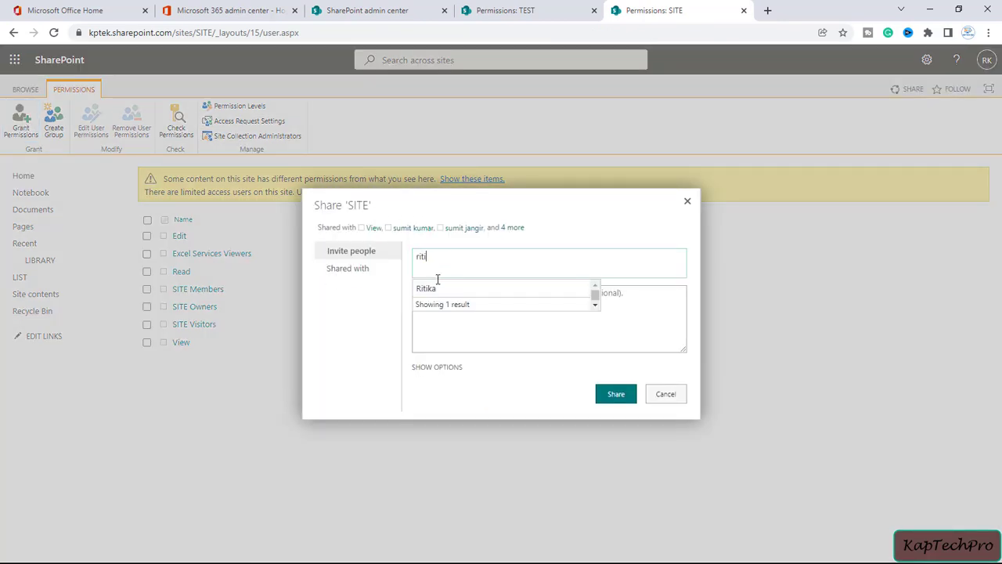
pyautogui.click(444, 291)
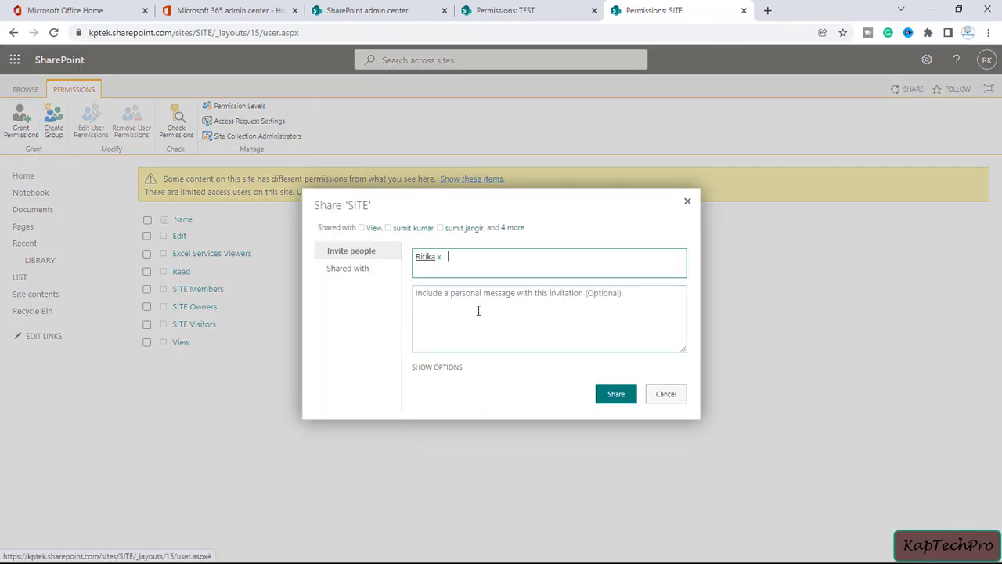
pyautogui.click(616, 394)
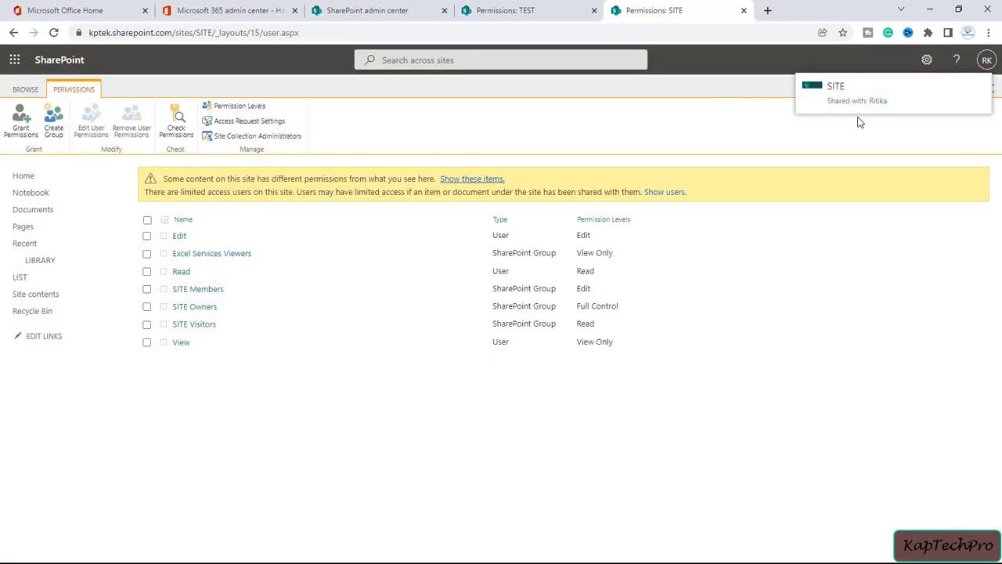
pyautogui.click(53, 33)
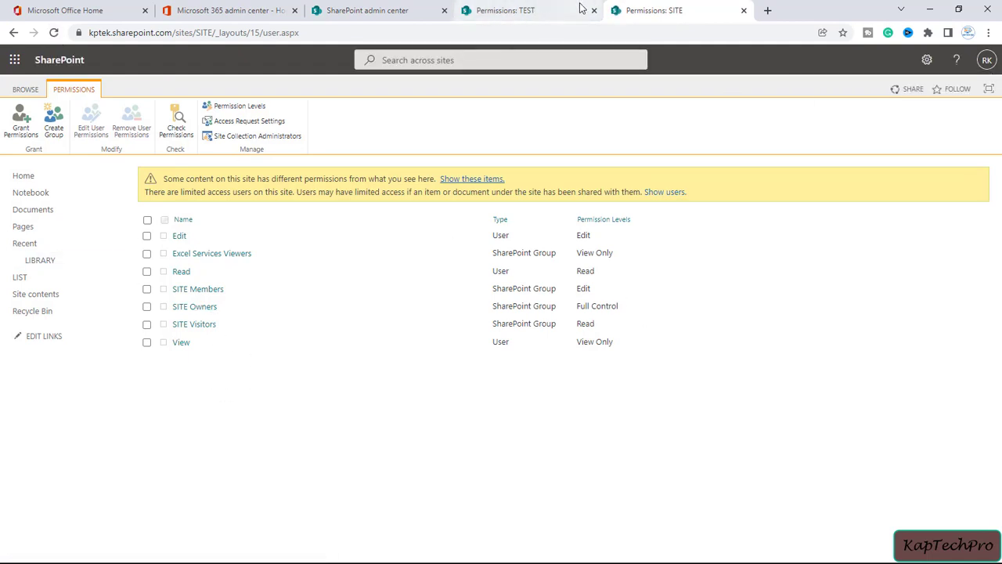
# Step: Copy the SITE site's URL from the admin center's Active sites list
pyautogui.click(382, 11)
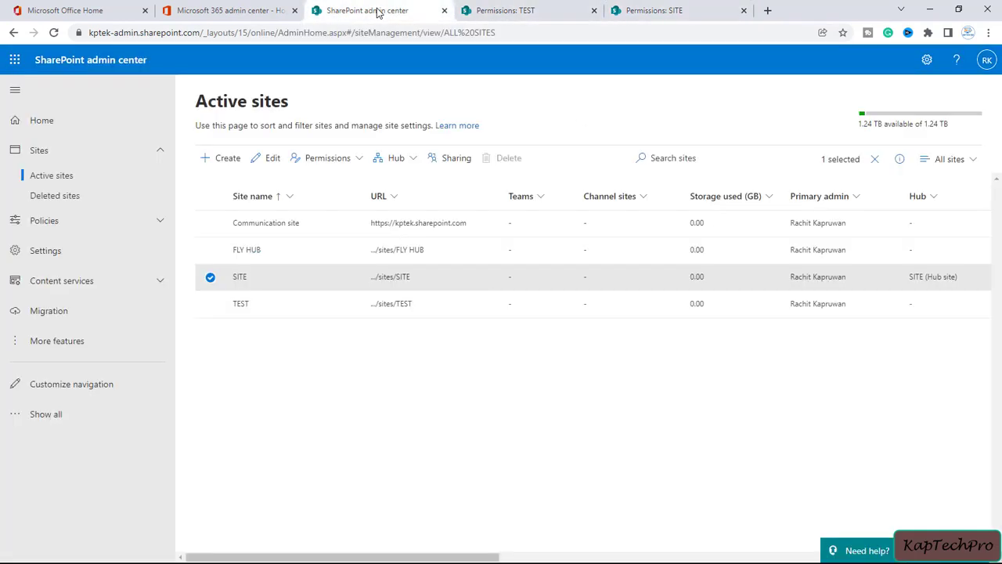
pyautogui.rightClick(384, 279)
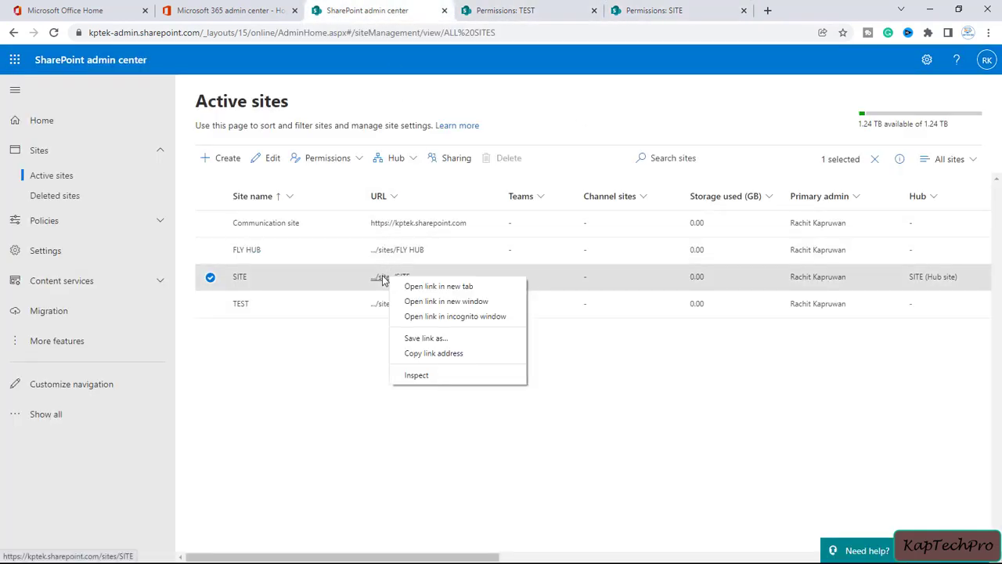
pyautogui.click(432, 354)
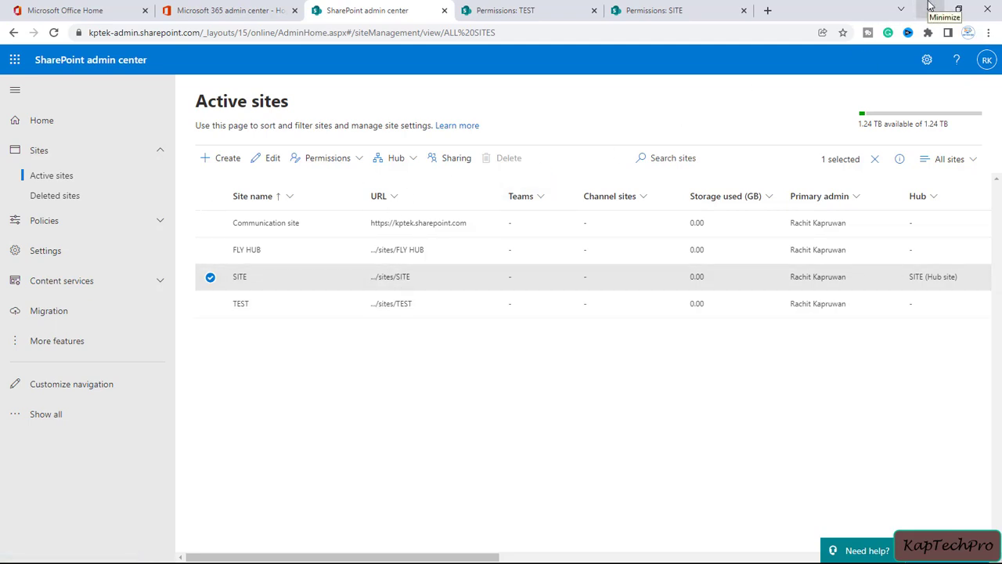
# Step: Load the copied SITE address in a new private browsing tab
pyautogui.click(930, 6)
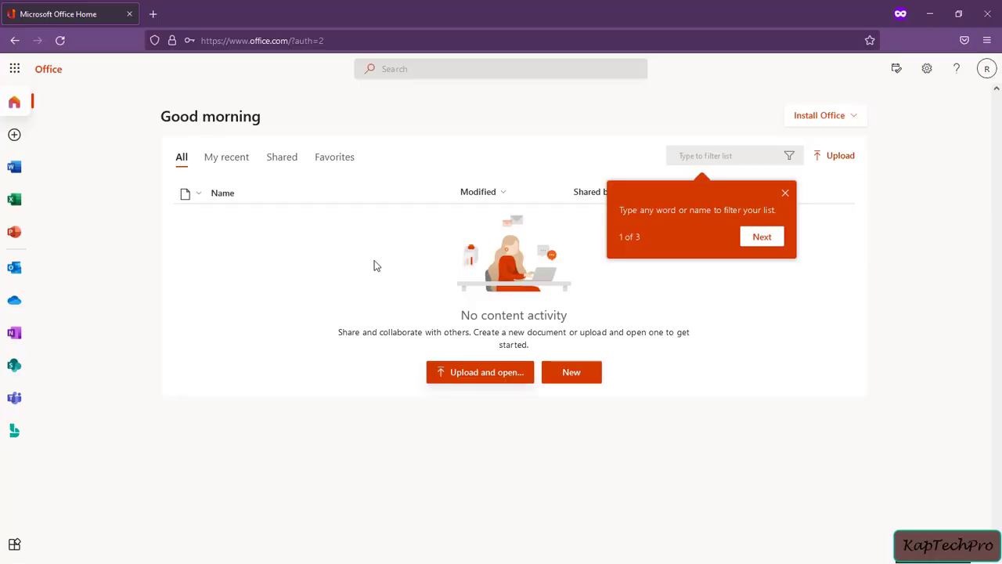
pyautogui.click(986, 69)
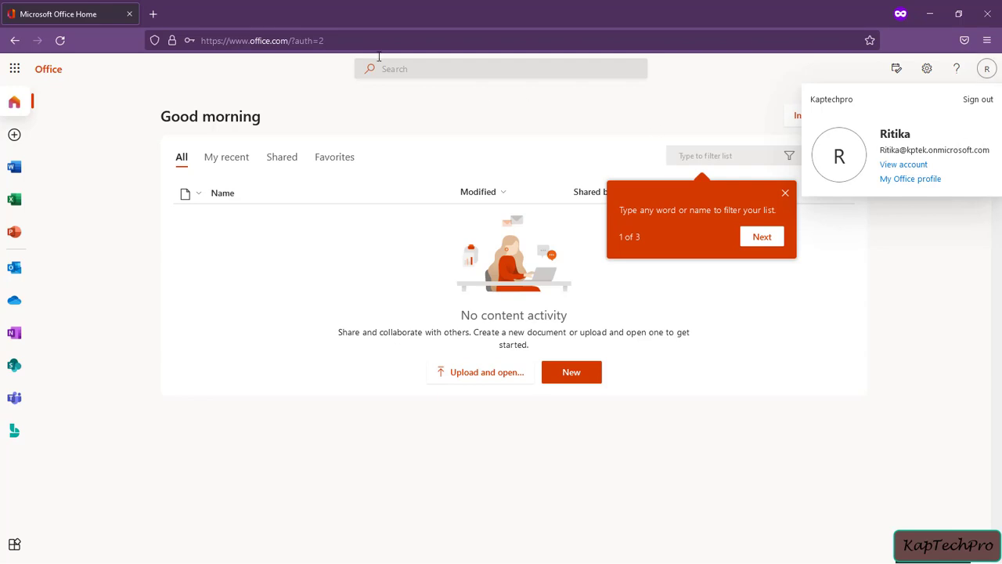
pyautogui.click(154, 14)
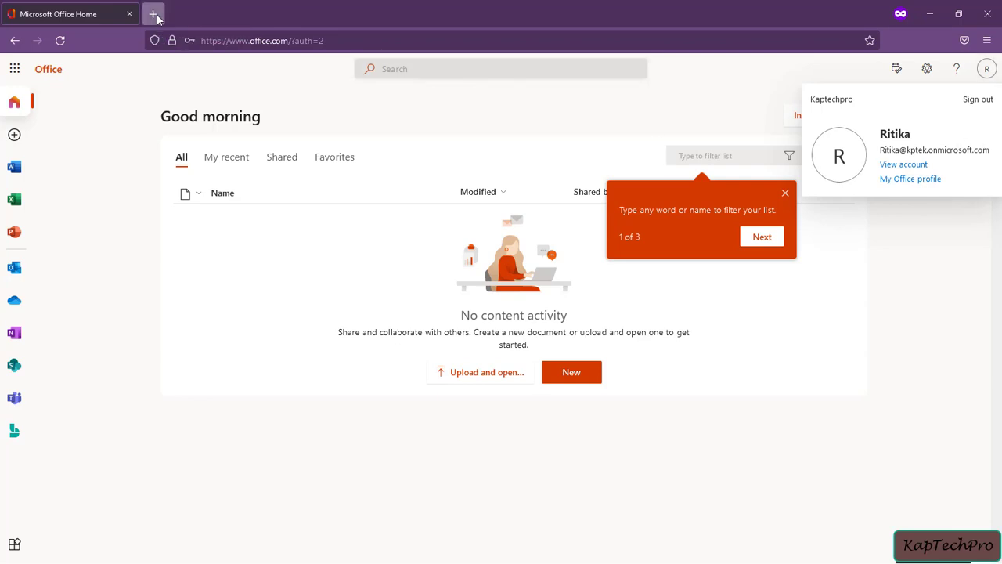
pyautogui.click(192, 41)
pyautogui.hotkey('ctrl', 'v')
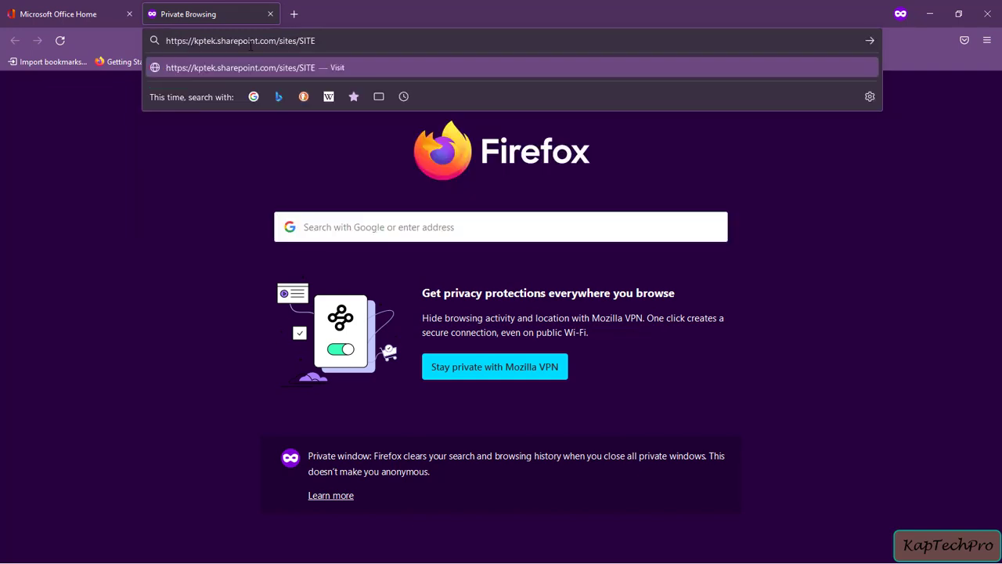
pyautogui.press('Return')
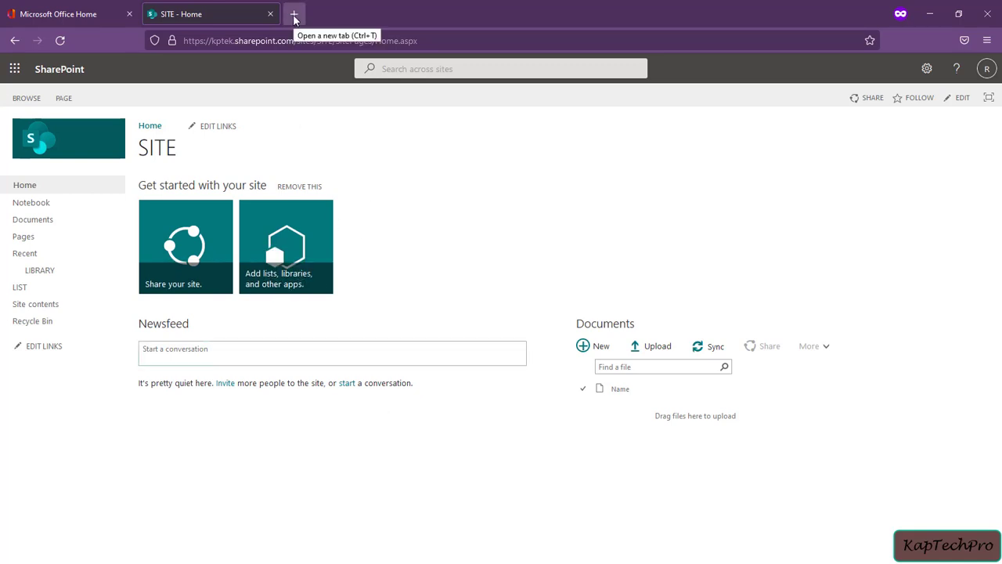
# Step: Open the TEST home page in another private tab by changing SITE to TEST in the address
pyautogui.click(252, 43)
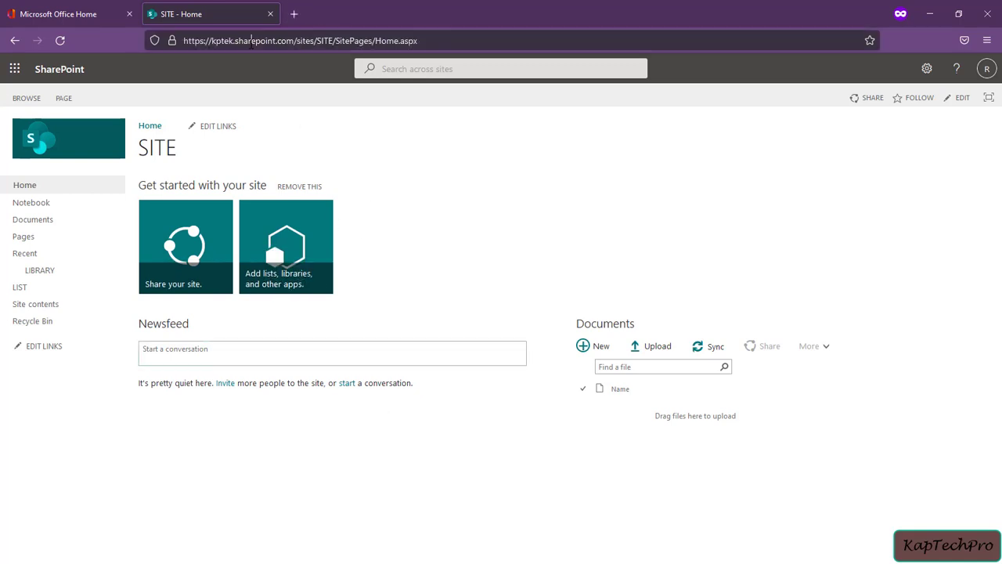
pyautogui.rightClick(252, 45)
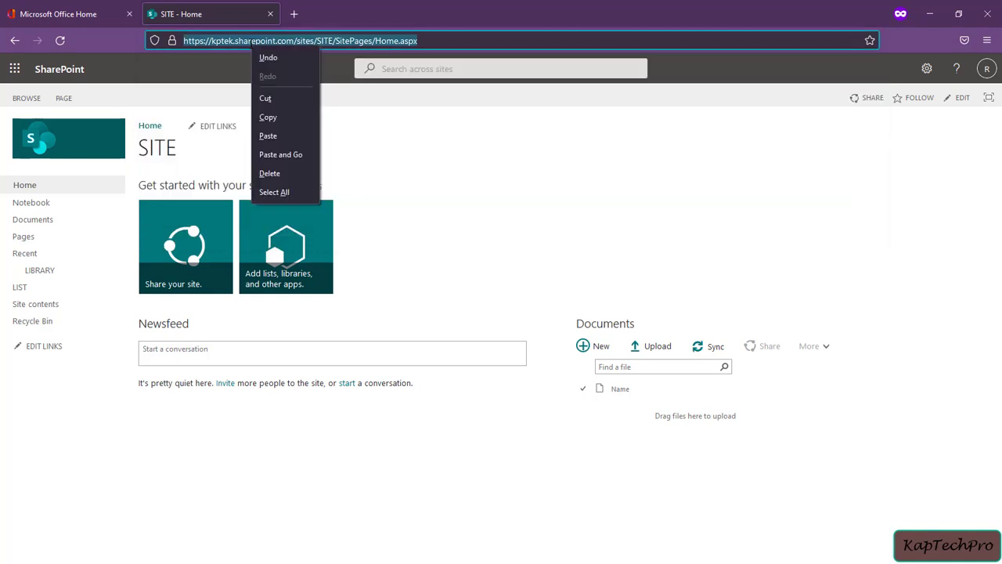
pyautogui.click(269, 116)
pyautogui.click(293, 14)
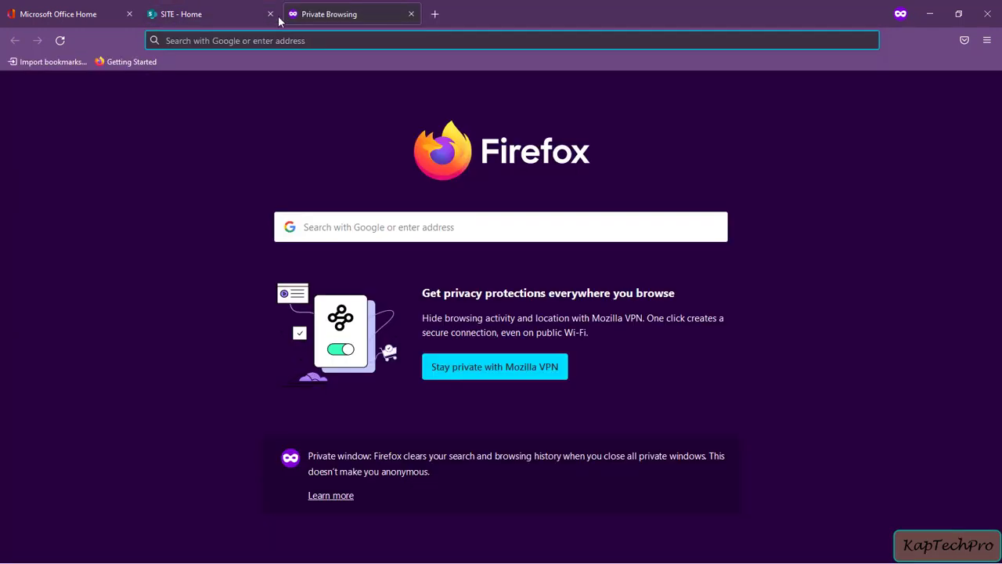
pyautogui.hotkey('ctrl', 'v')
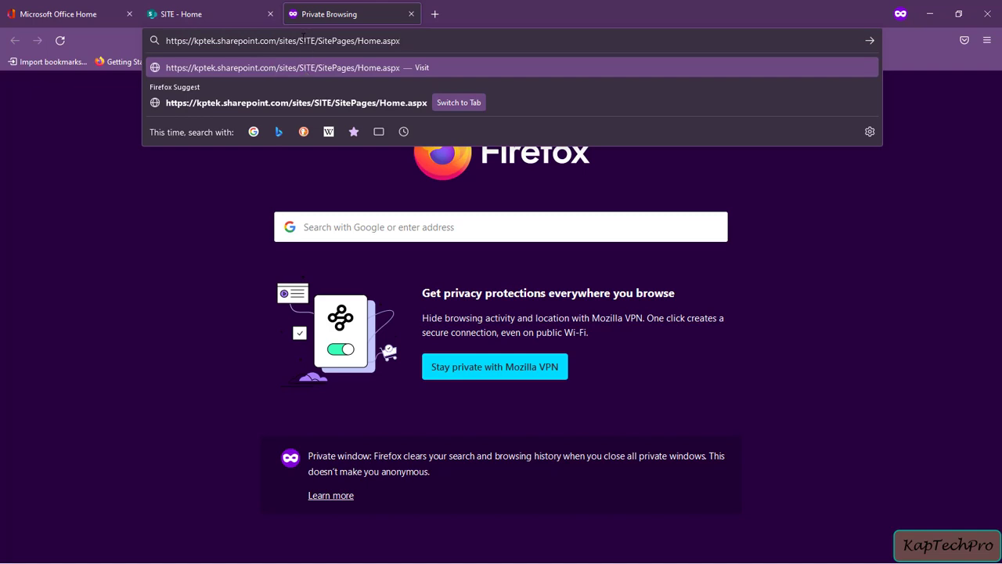
pyautogui.write('TEST')
pyautogui.press('Return')
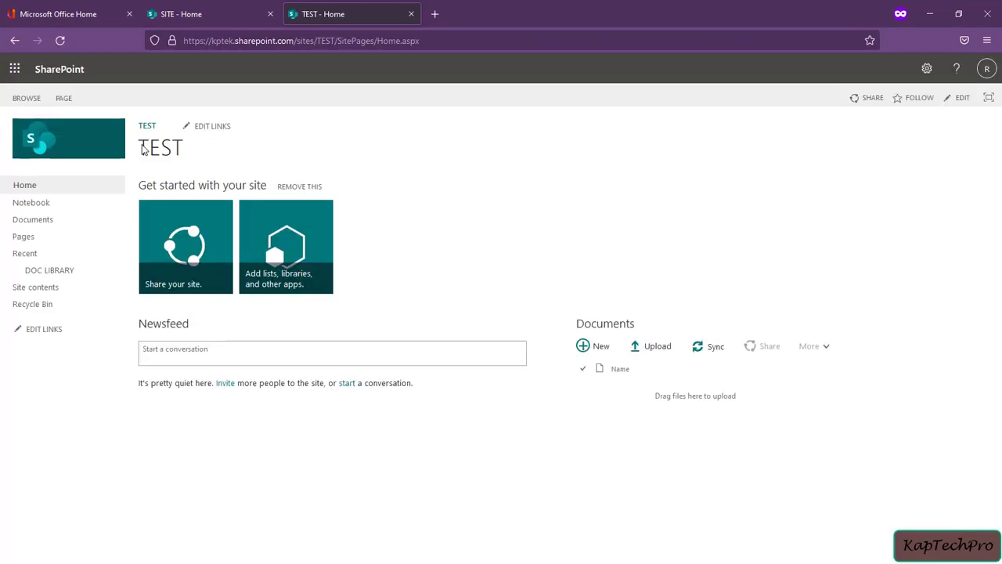
# Step: Compare the SITE and TEST home pages, then minimize the private window
pyautogui.click(206, 11)
pyautogui.click(294, 12)
pyautogui.click(224, 16)
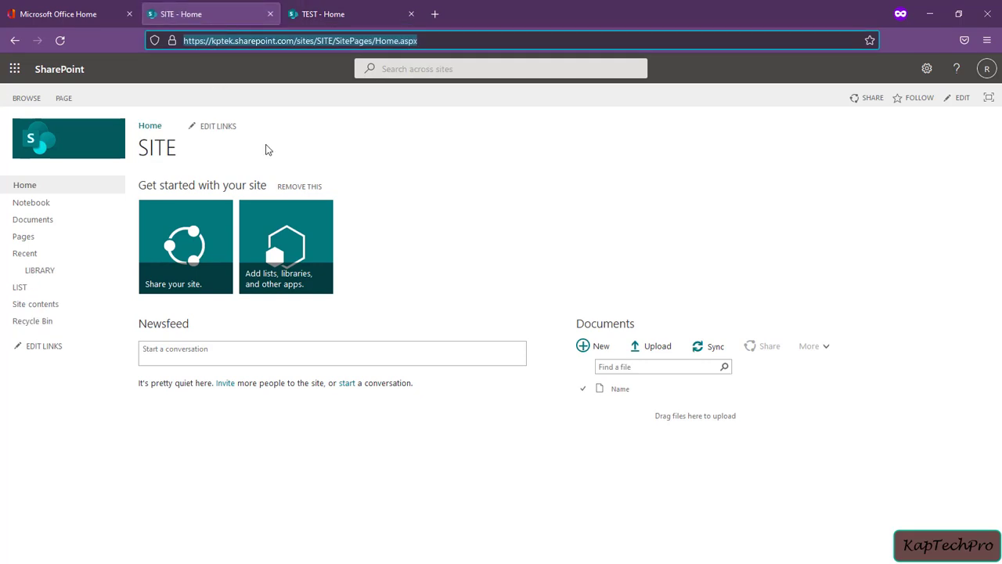
pyautogui.click(932, 6)
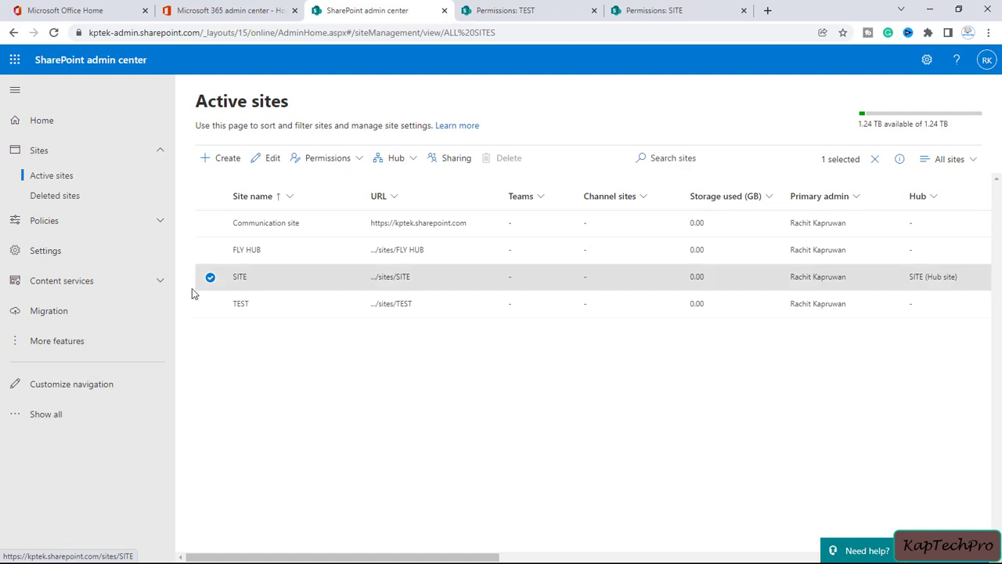
# Step: Check the user's permissions on TEST, showing Edit, Contribute via TEST Members, then close the check
pyautogui.click(531, 6)
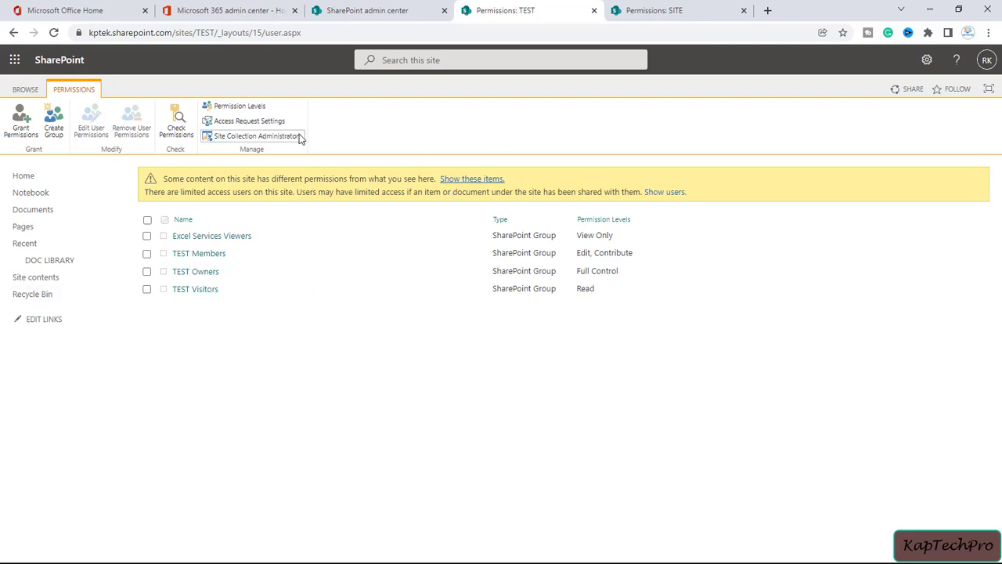
pyautogui.click(176, 129)
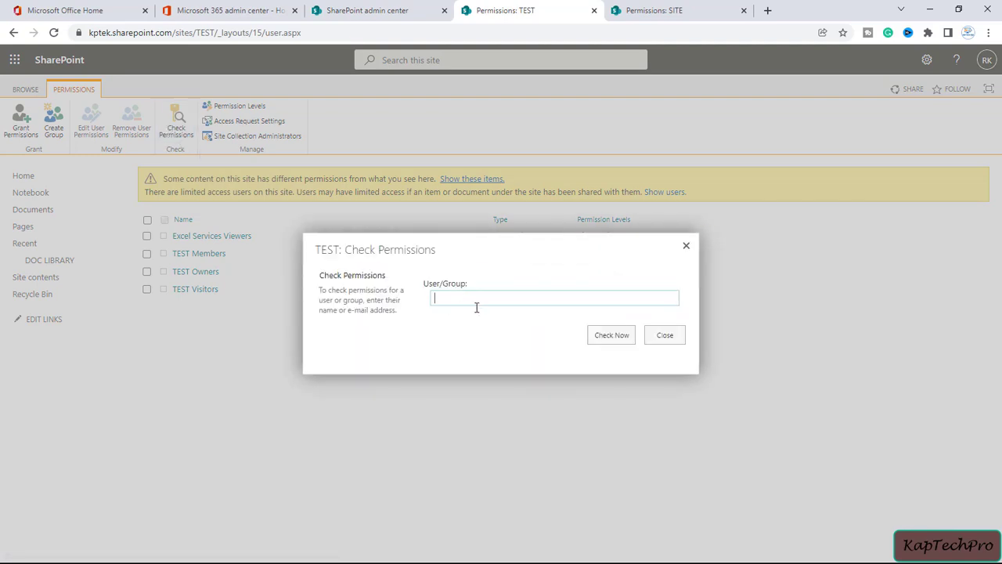
pyautogui.write('riti')
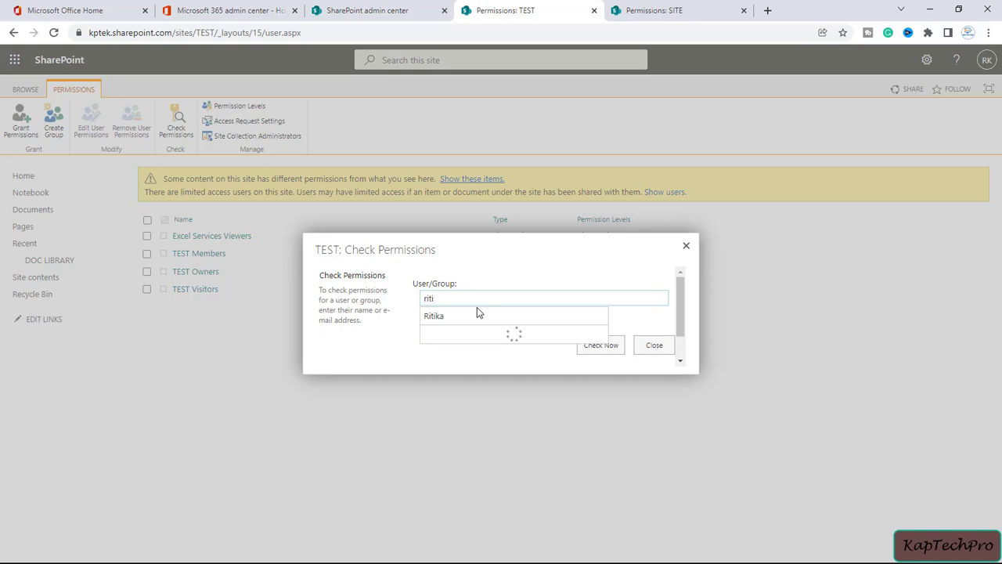
pyautogui.click(477, 315)
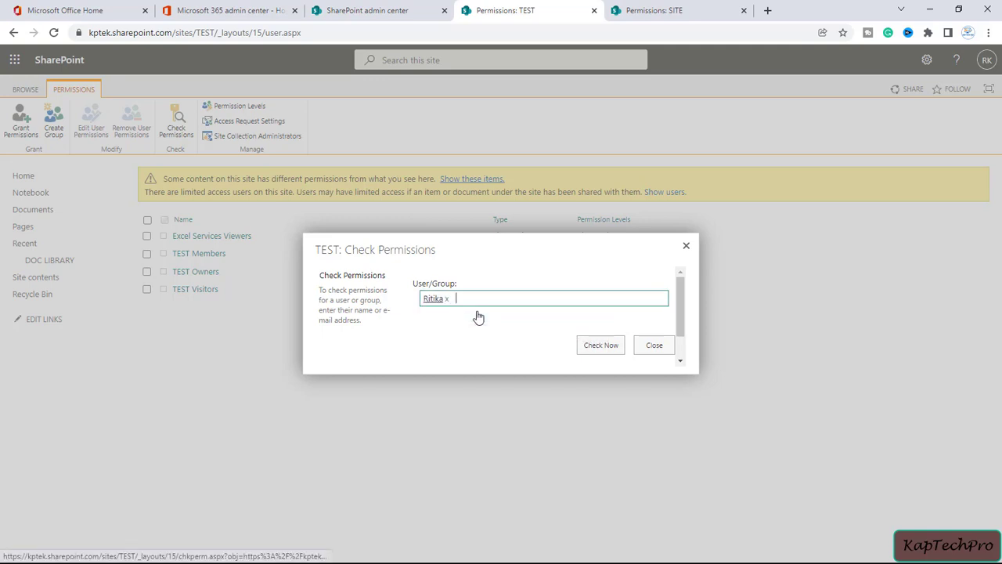
pyautogui.click(613, 347)
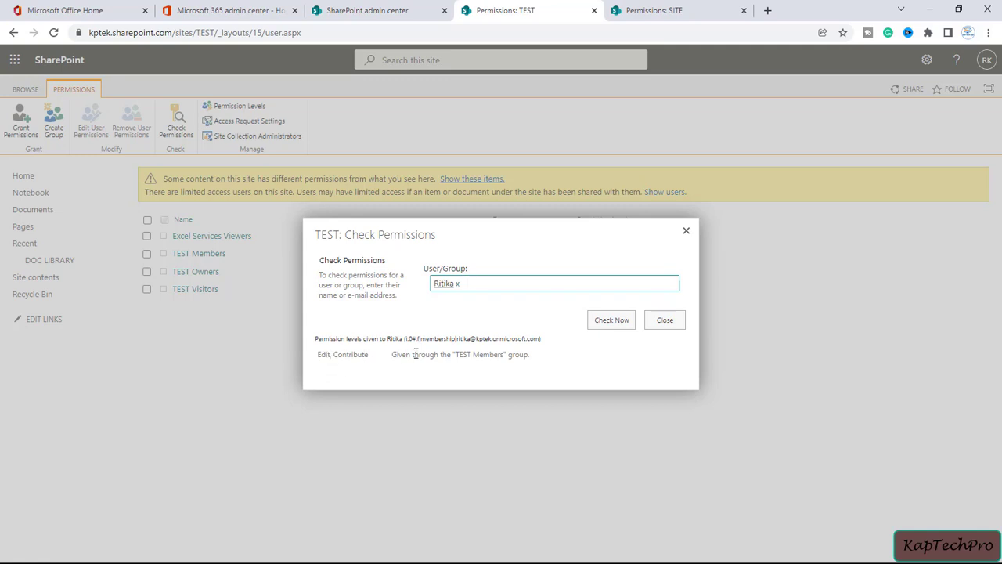
pyautogui.click(672, 289)
pyautogui.click(686, 233)
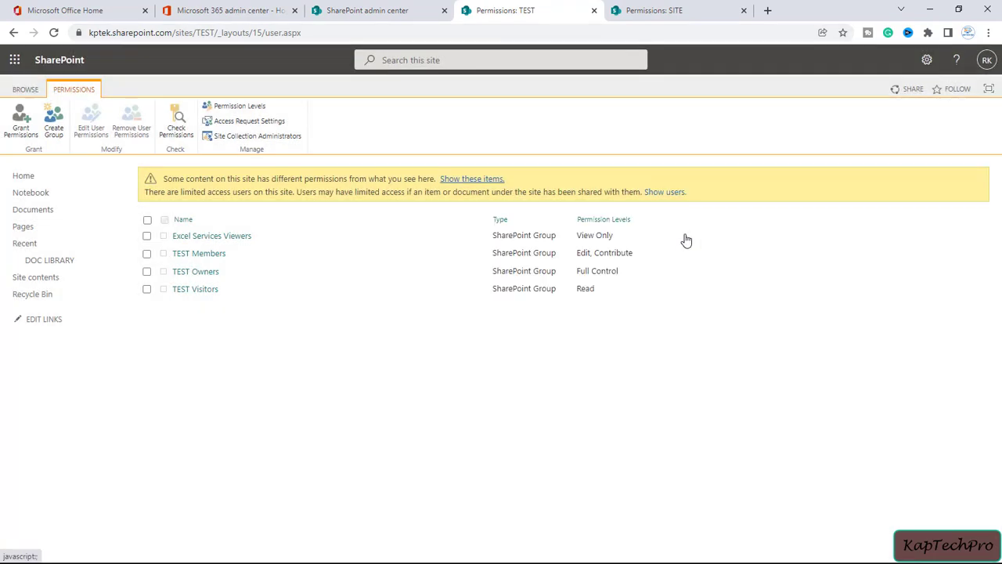
# Step: Check the user's permissions on SITE, showing Edit, Limited Access via SITE Members, then return to TEST
pyautogui.click(626, 10)
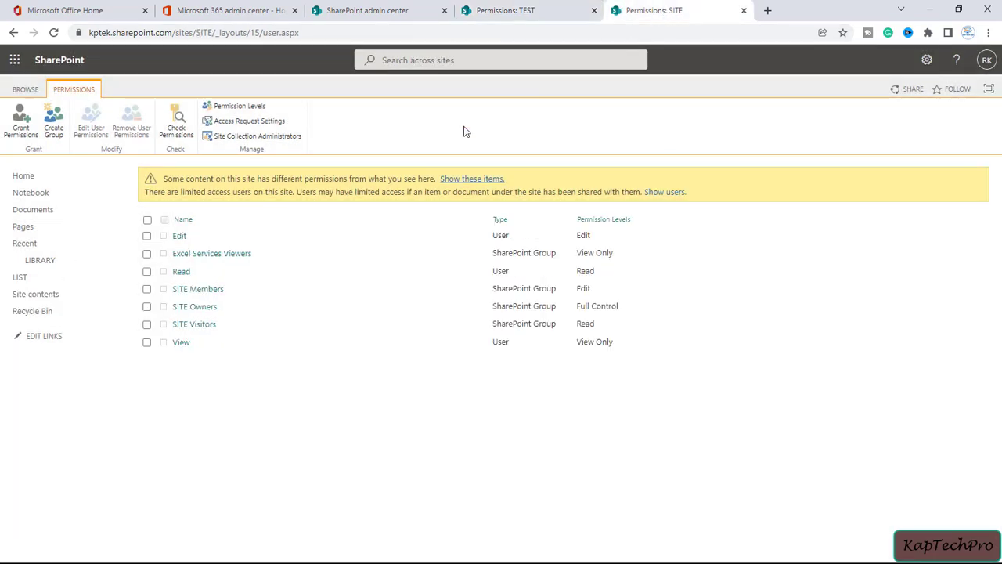
pyautogui.click(19, 136)
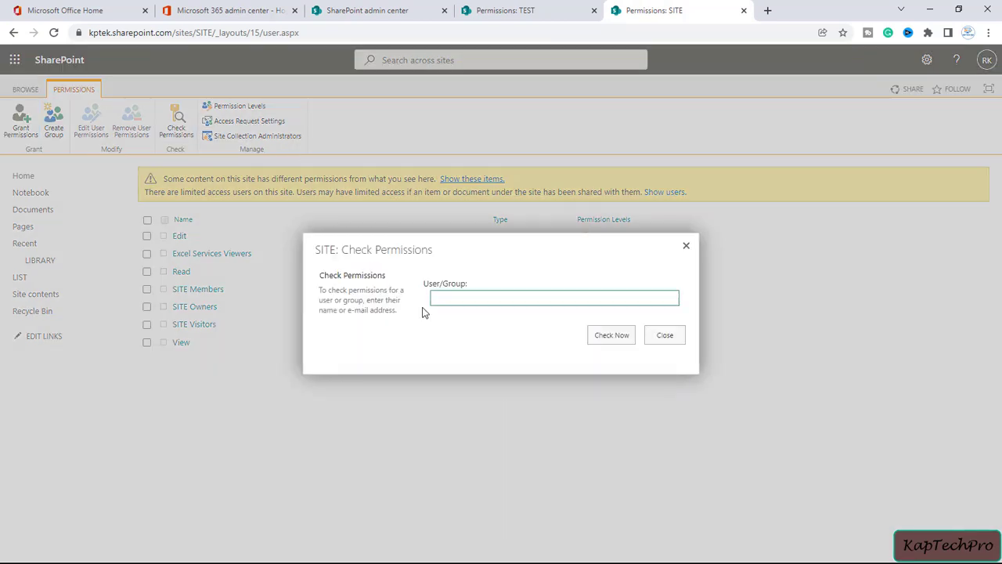
pyautogui.write('riti')
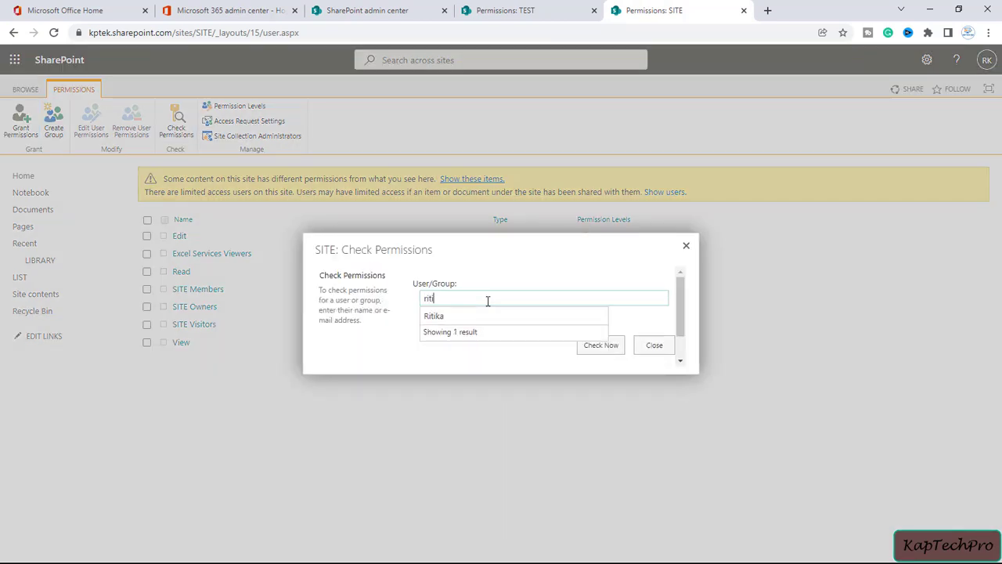
pyautogui.click(491, 315)
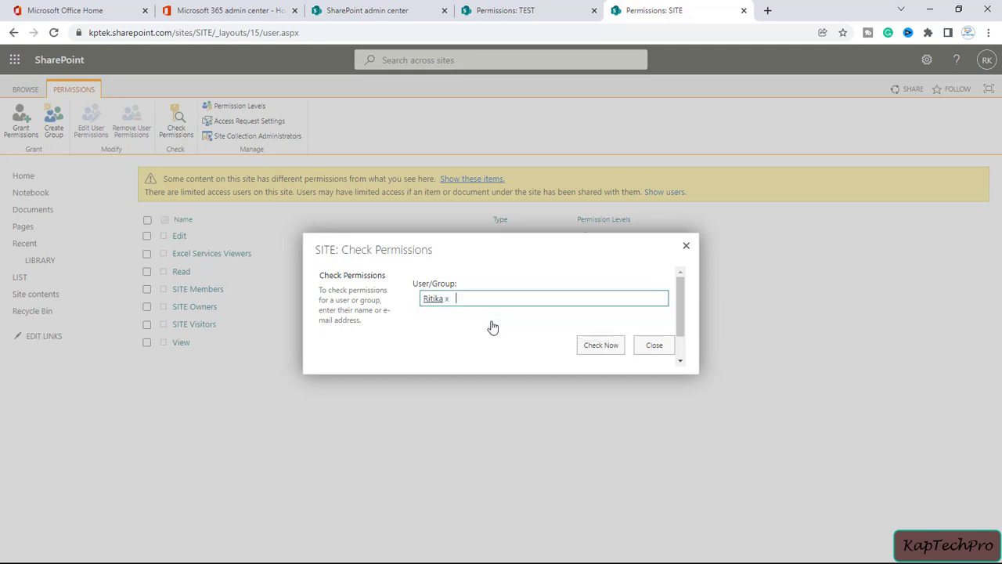
pyautogui.click(601, 346)
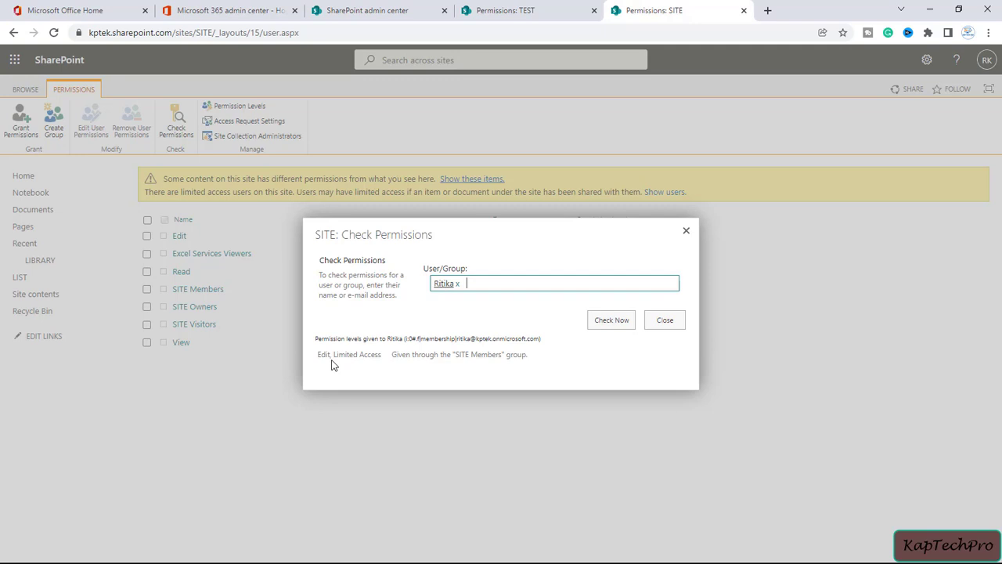
pyautogui.click(658, 324)
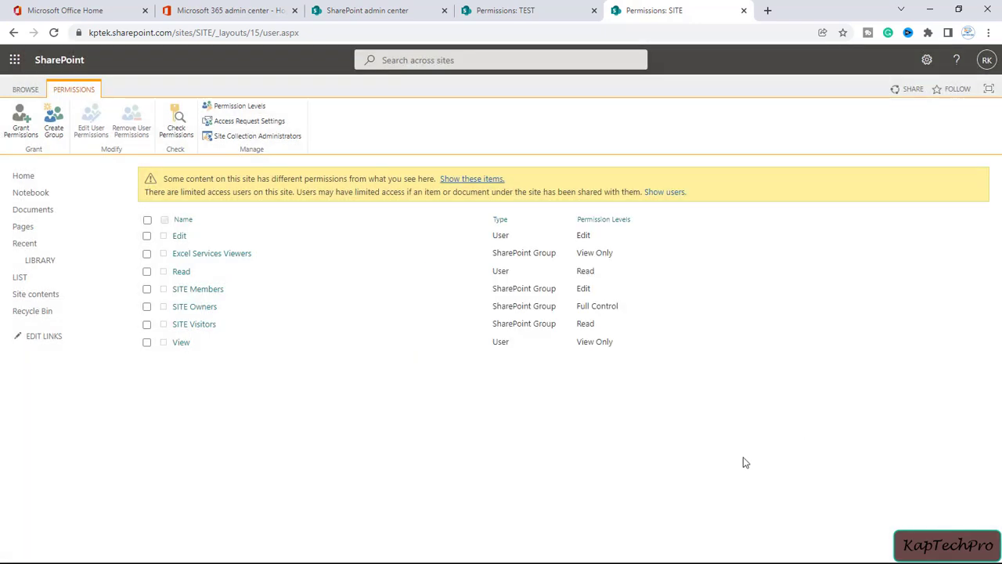
pyautogui.hotkey('ctrl', 'shift', 'Tab')
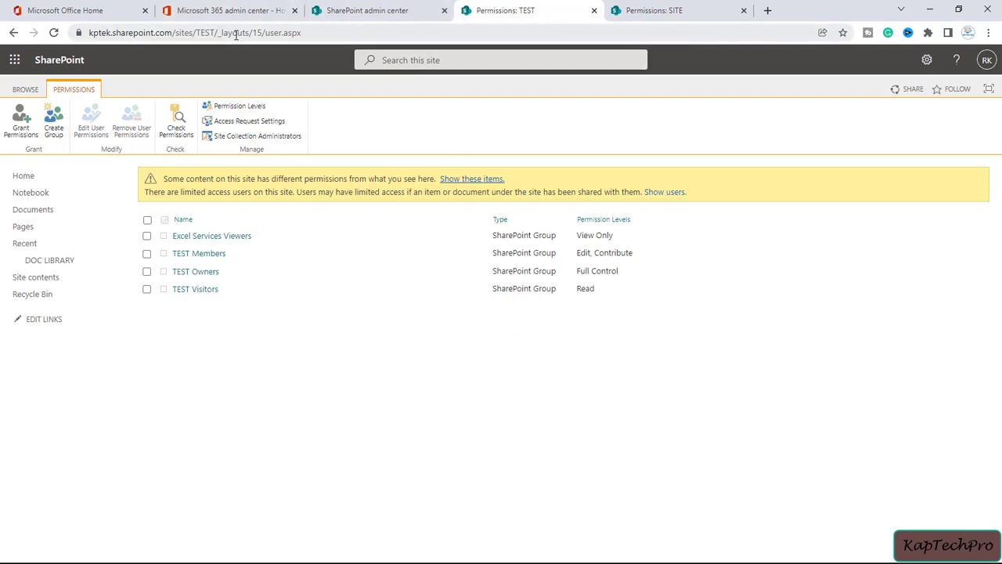
# Step: Open the TEST site's People and groups page and select the group id in the address
pyautogui.click(927, 62)
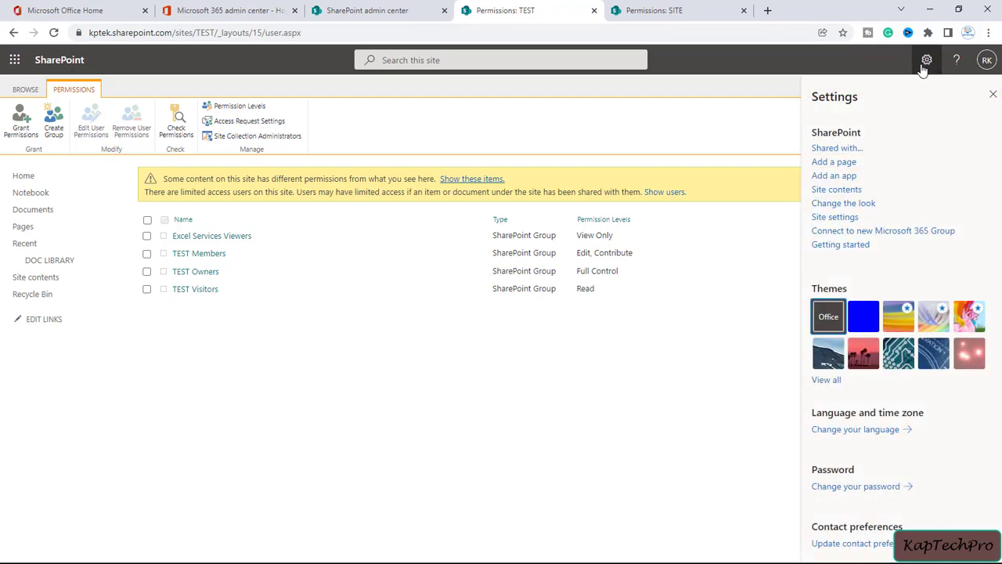
pyautogui.click(822, 220)
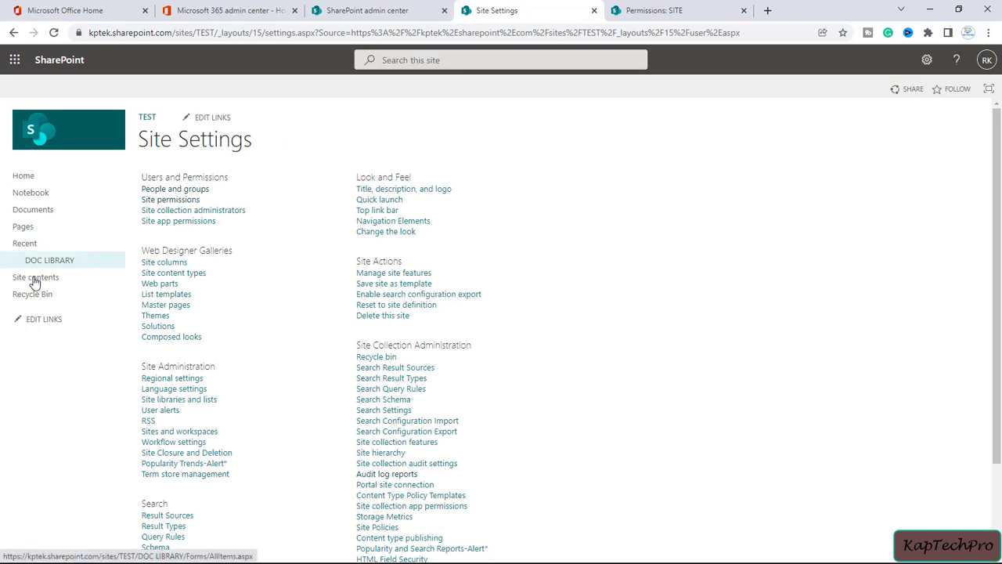
pyautogui.click(189, 191)
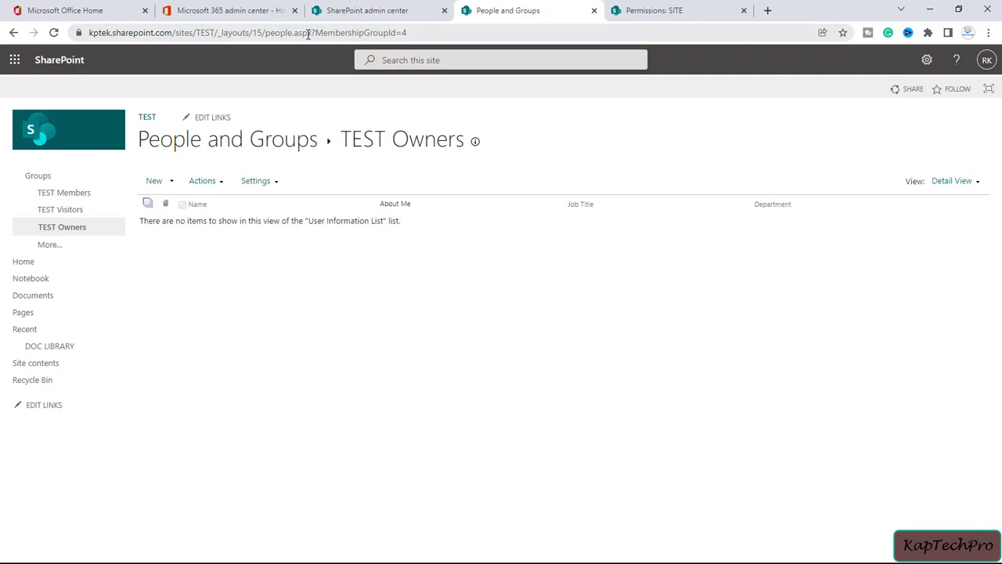
pyautogui.moveTo(320, 33); pyautogui.dragTo(419, 41)
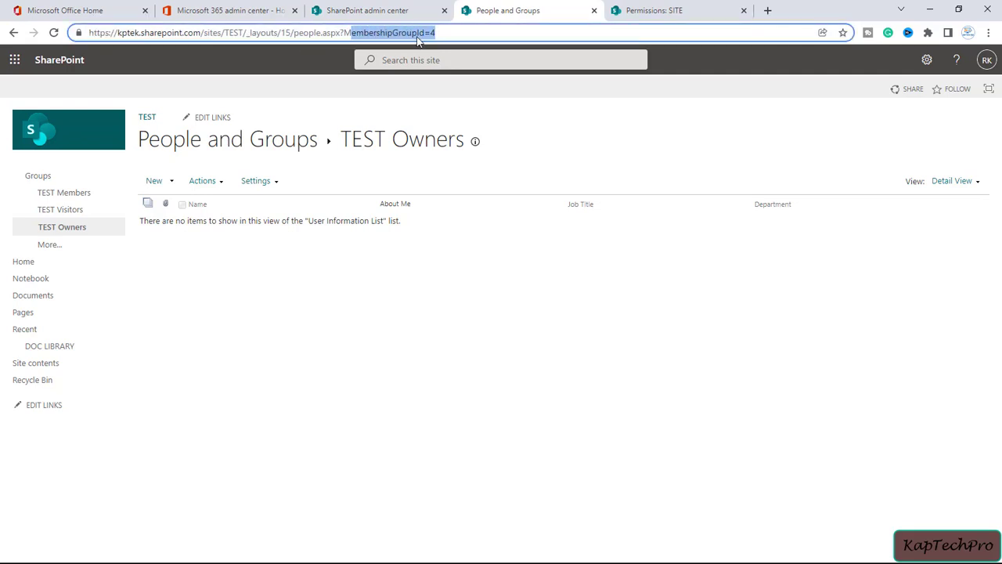
pyautogui.click(459, 34)
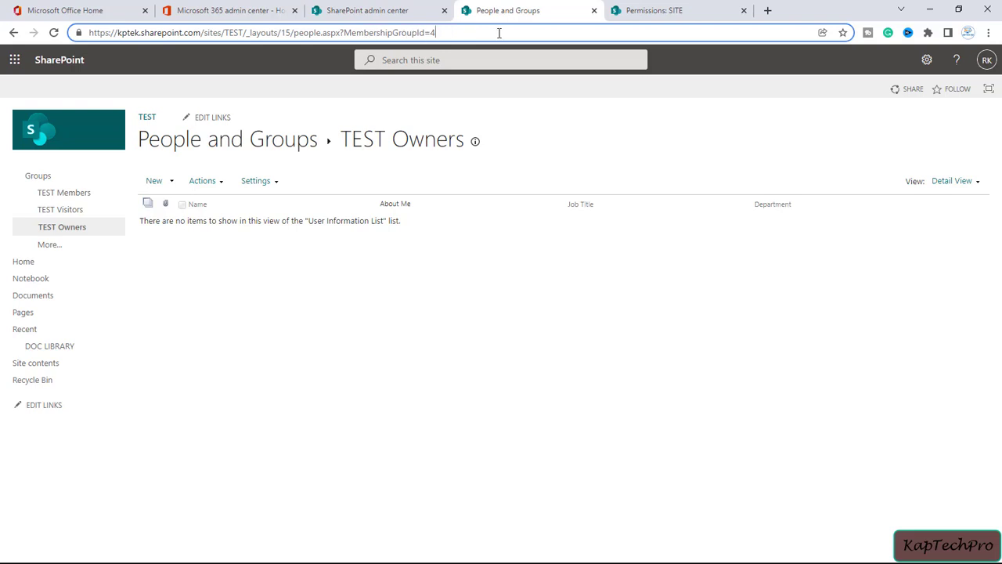
# Step: Change MembershipGroupId from 4 to 0 to load All People, and act on the ticked user
pyautogui.press('BackSpace')
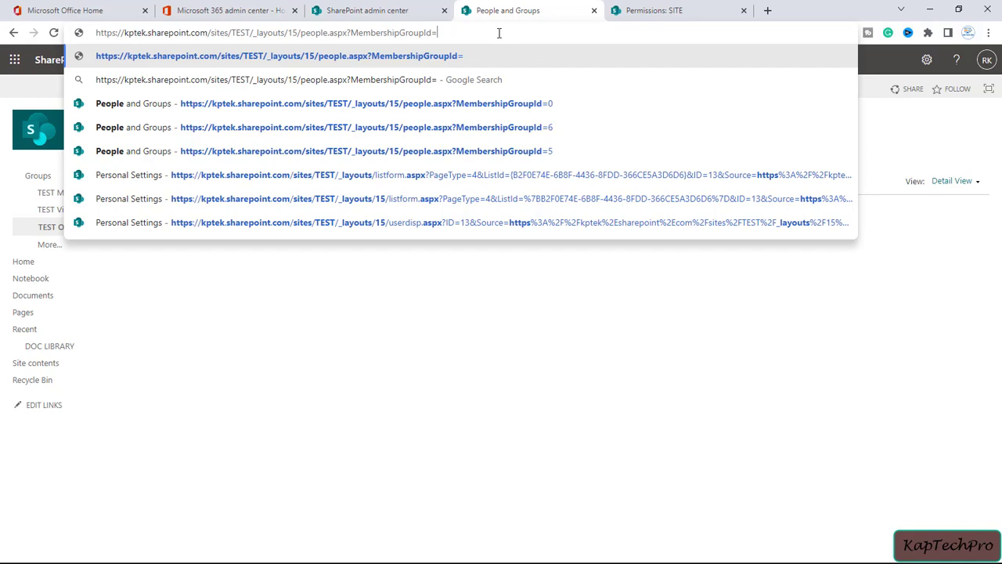
pyautogui.write('0')
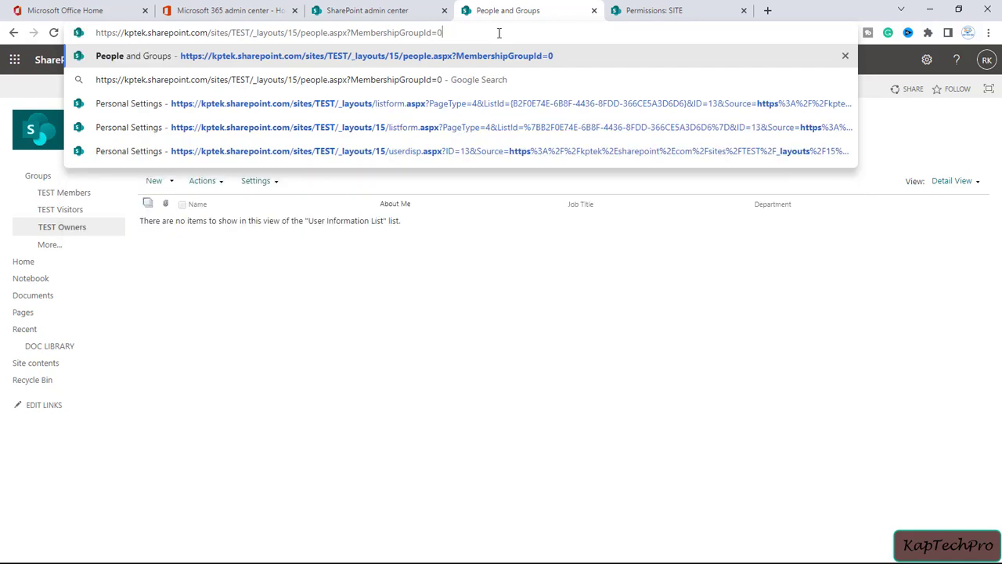
pyautogui.press('Return')
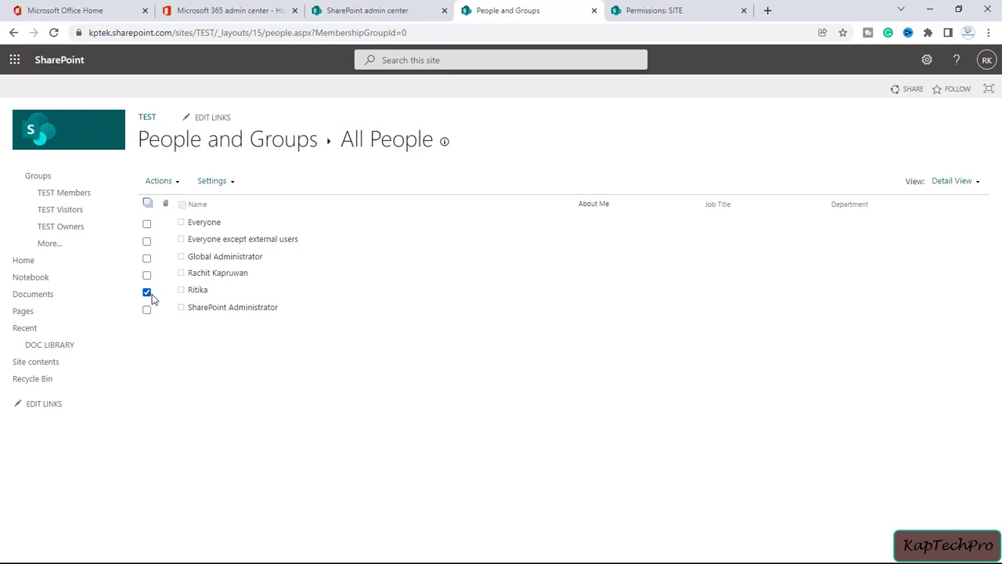
pyautogui.click(175, 182)
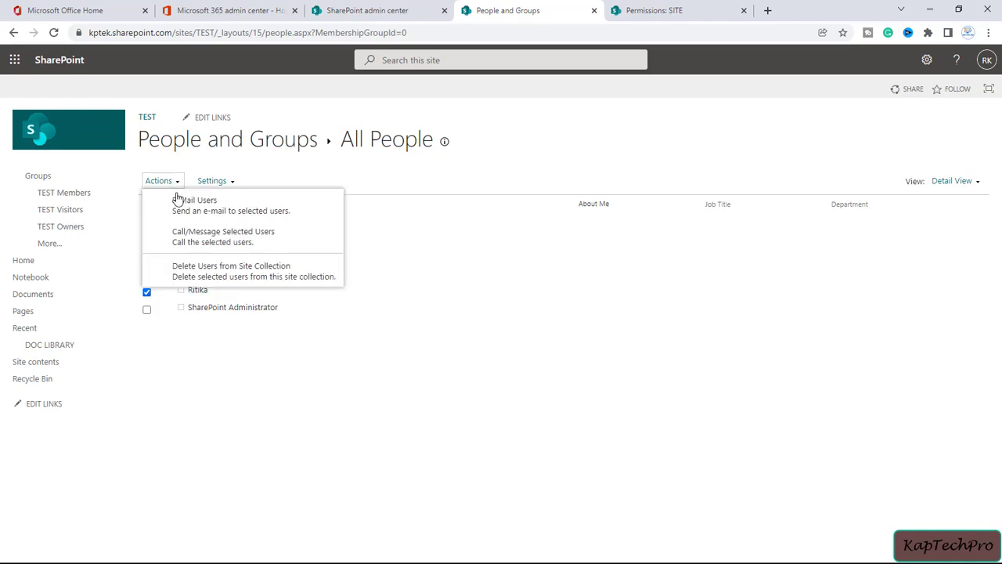
# Step: Delete the selected user from the TEST site collection, confirm with OK, then minimize Chrome
pyautogui.click(300, 268)
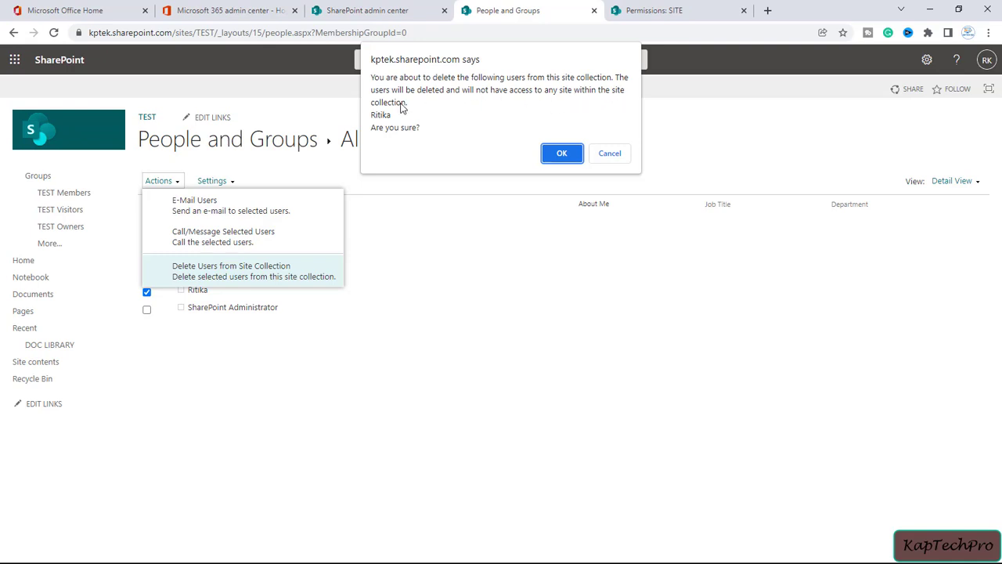
pyautogui.click(562, 154)
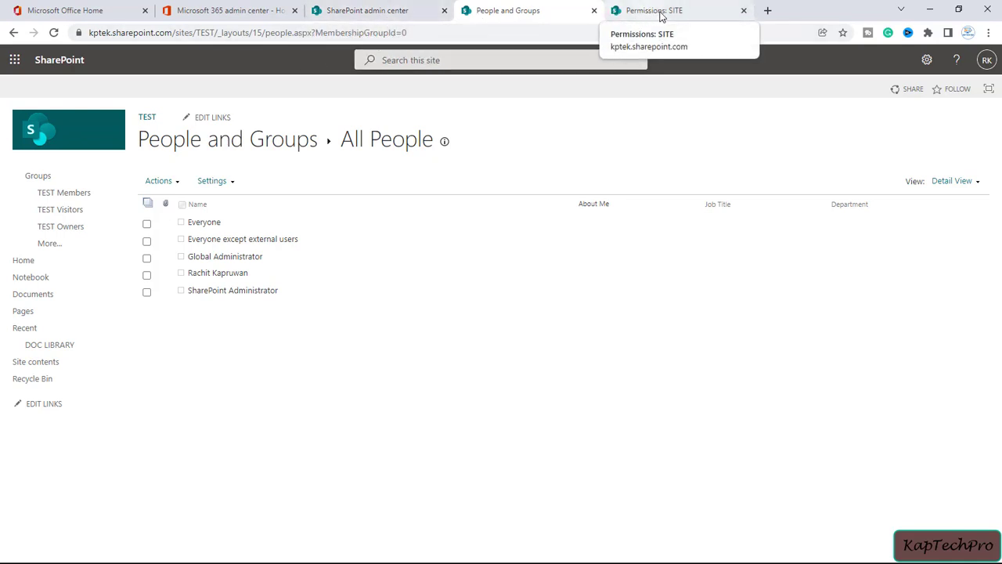
pyautogui.click(931, 12)
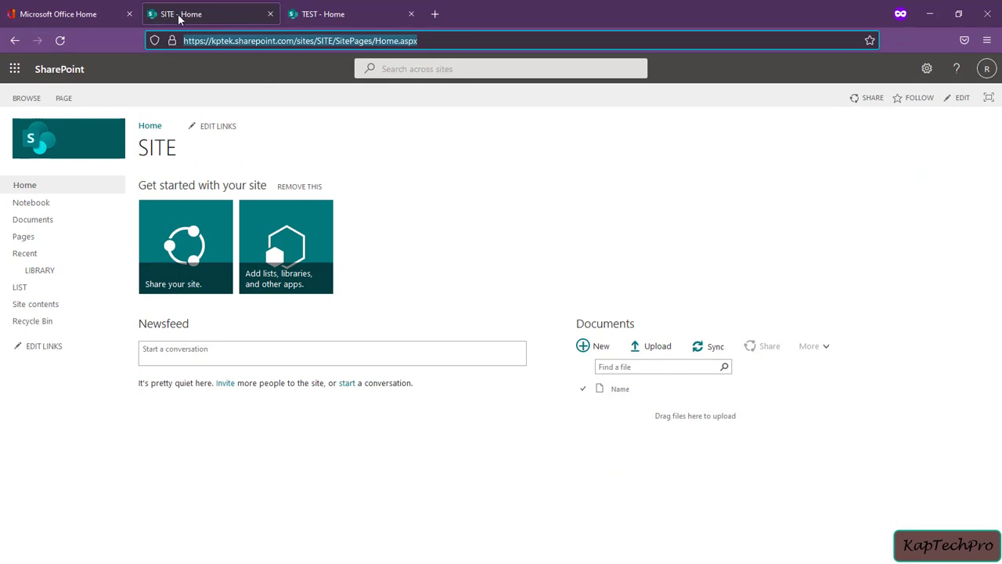
# Step: As the removed user, reload SITE and TEST to confirm TEST now requires access while SITE loads
pyautogui.click(61, 40)
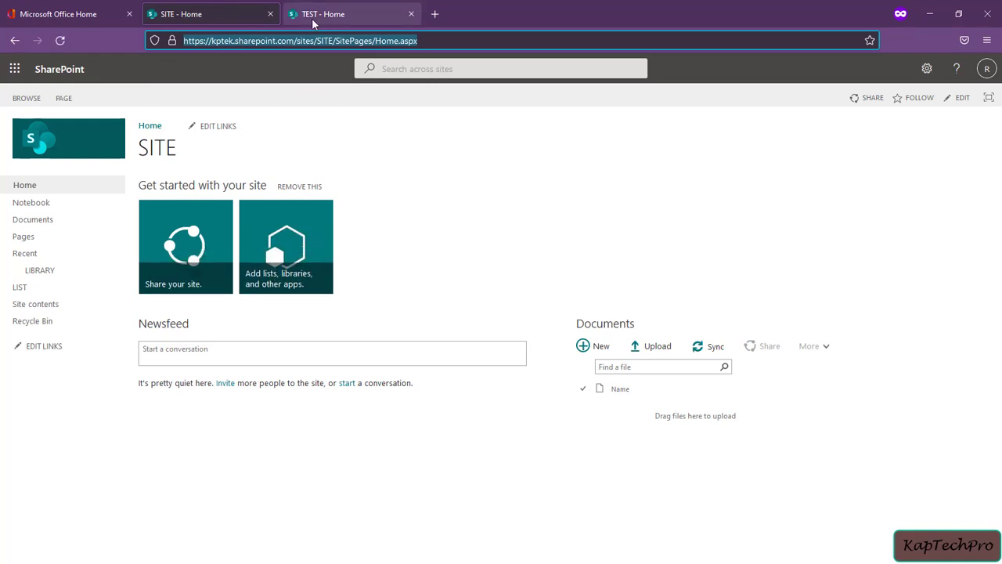
pyautogui.click(337, 14)
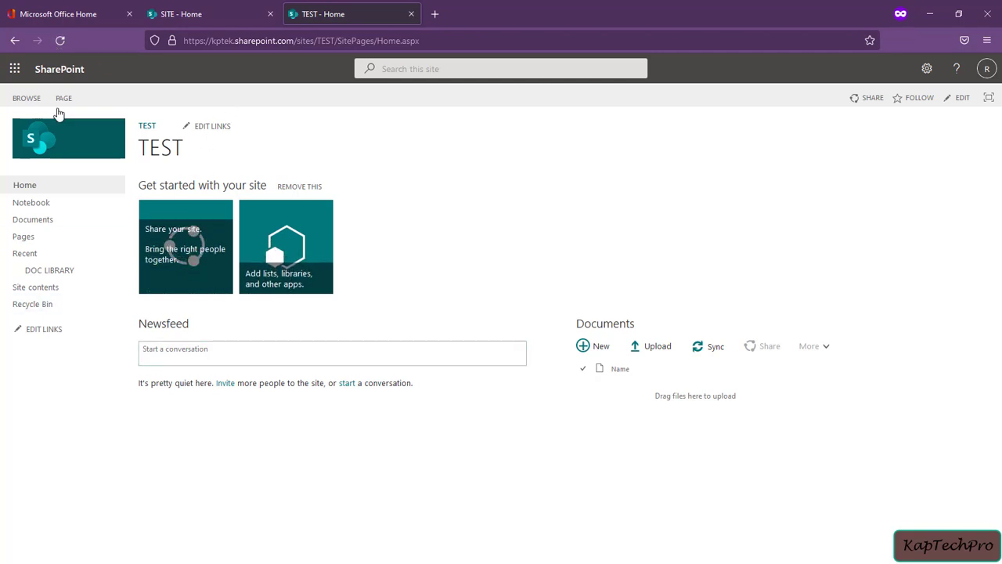
pyautogui.click(59, 40)
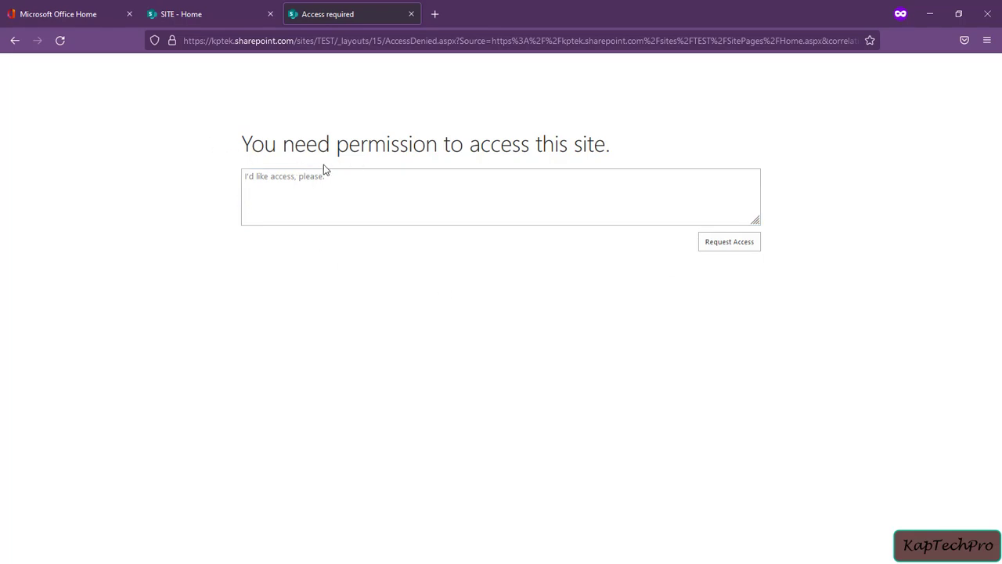
pyautogui.click(197, 22)
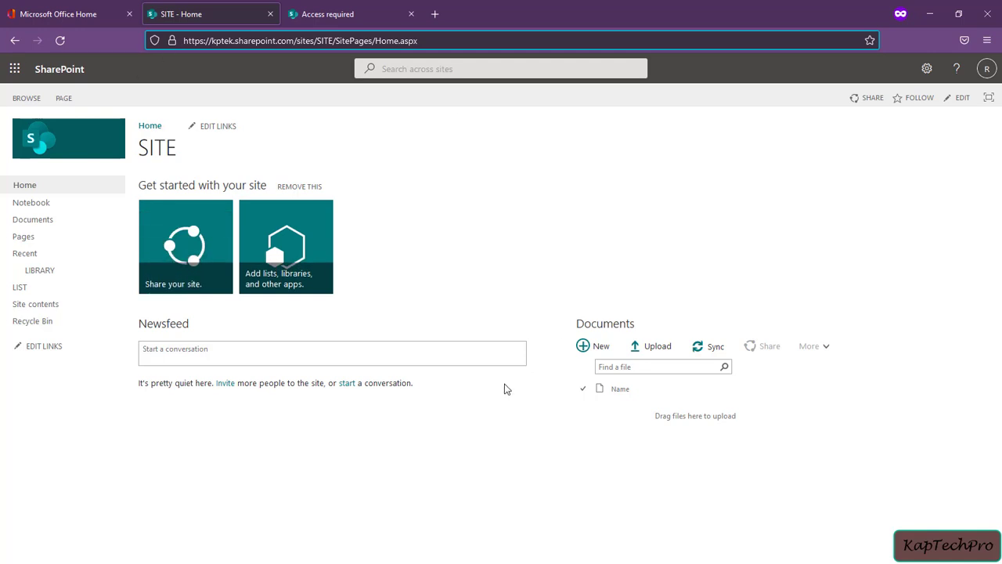
pyautogui.click(59, 44)
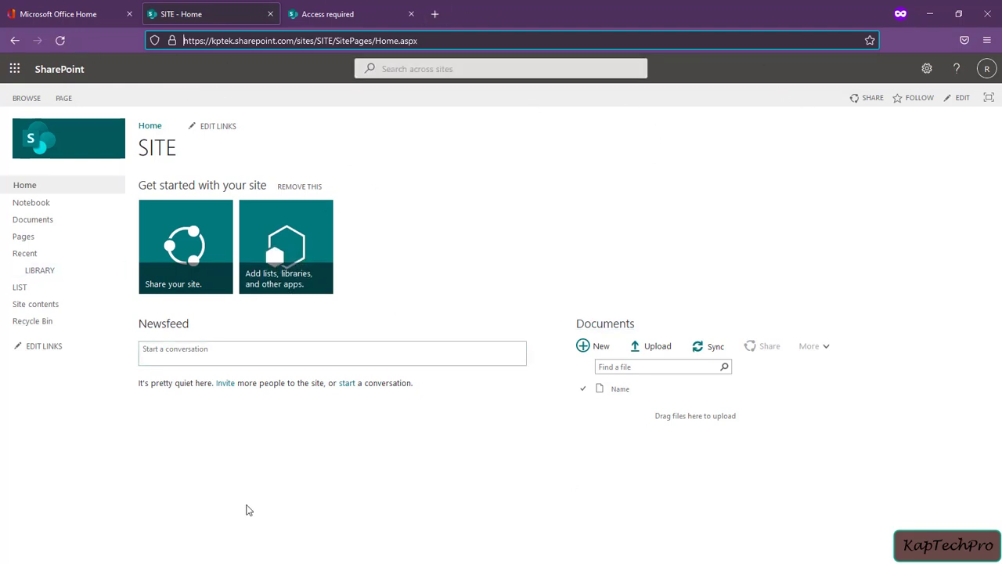
pyautogui.click(929, 15)
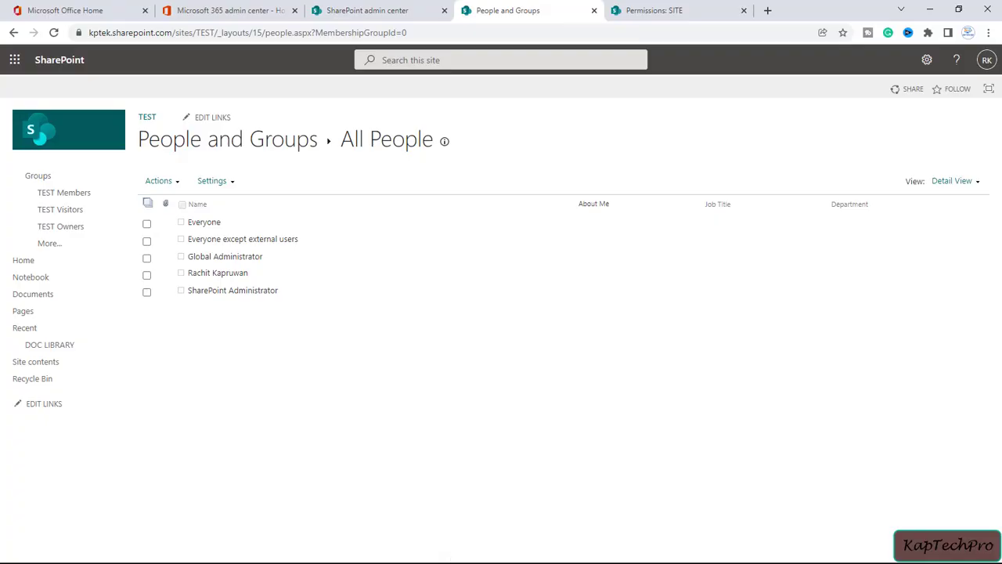
# Step: Open SITE's People and groups and change the address to MembershipGroupId=0 to list All People
pyautogui.click(658, 11)
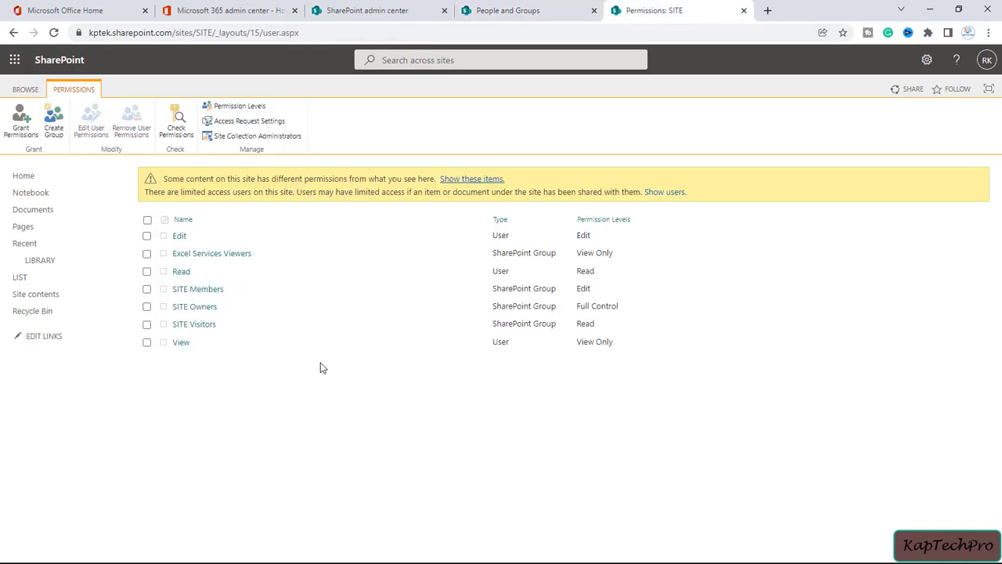
pyautogui.click(927, 60)
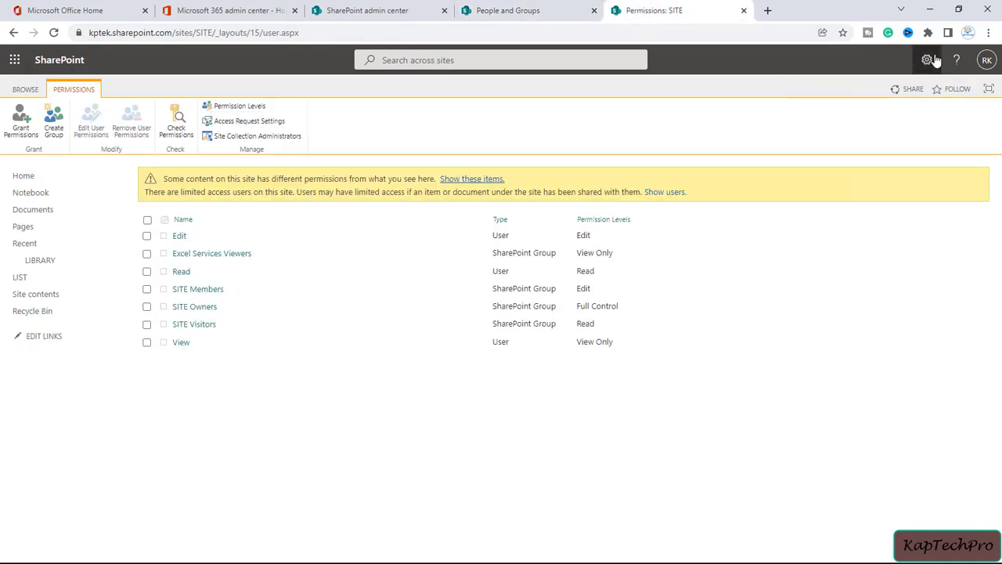
pyautogui.click(836, 218)
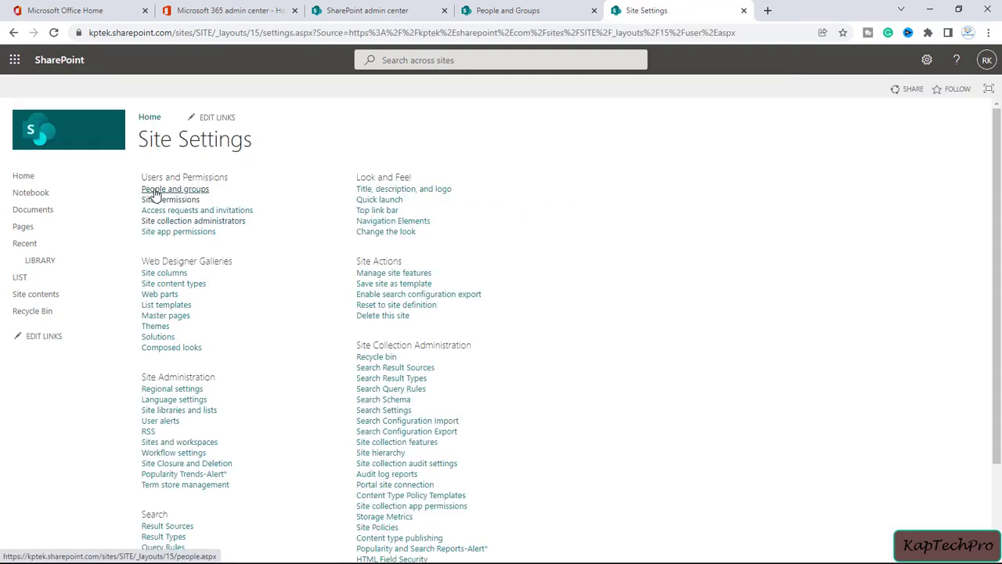
pyautogui.click(178, 191)
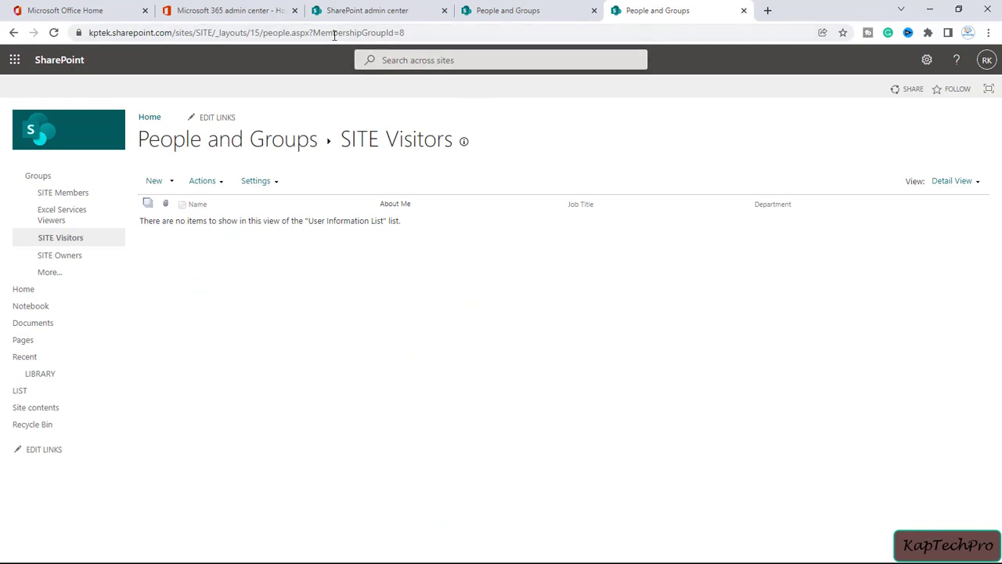
pyautogui.click(422, 32)
pyautogui.click(433, 32)
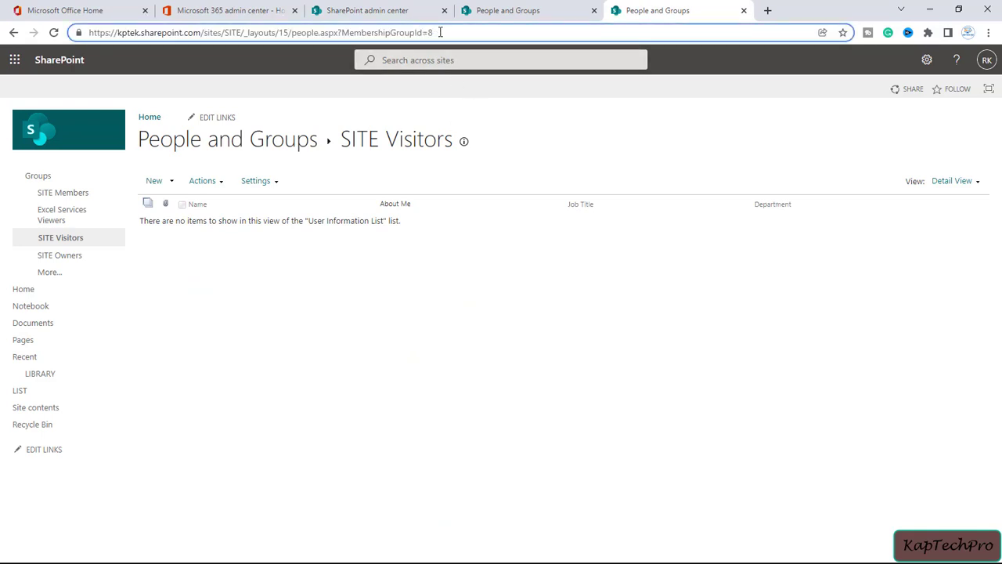
pyautogui.press('BackSpace')
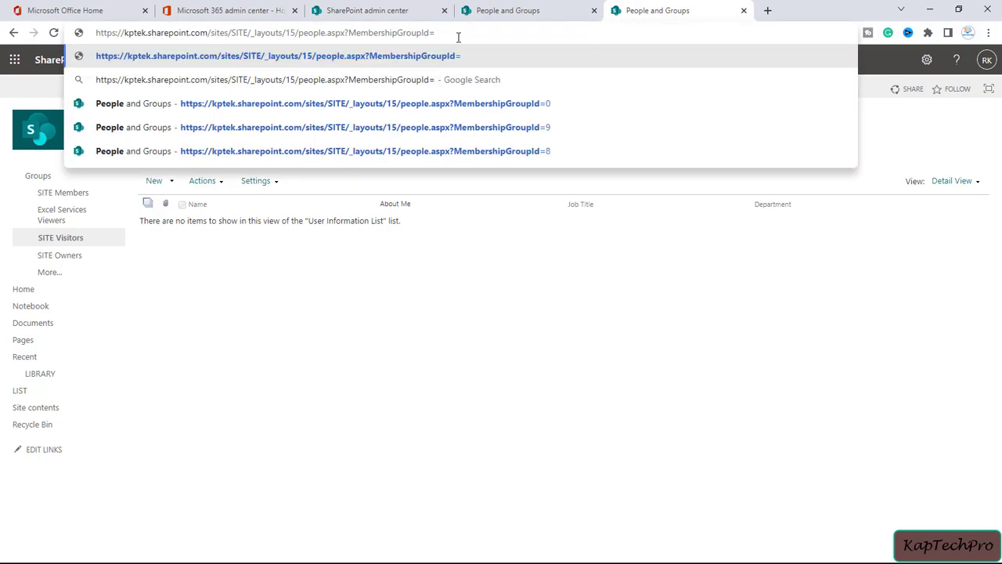
pyautogui.write('0')
pyautogui.press('Return')
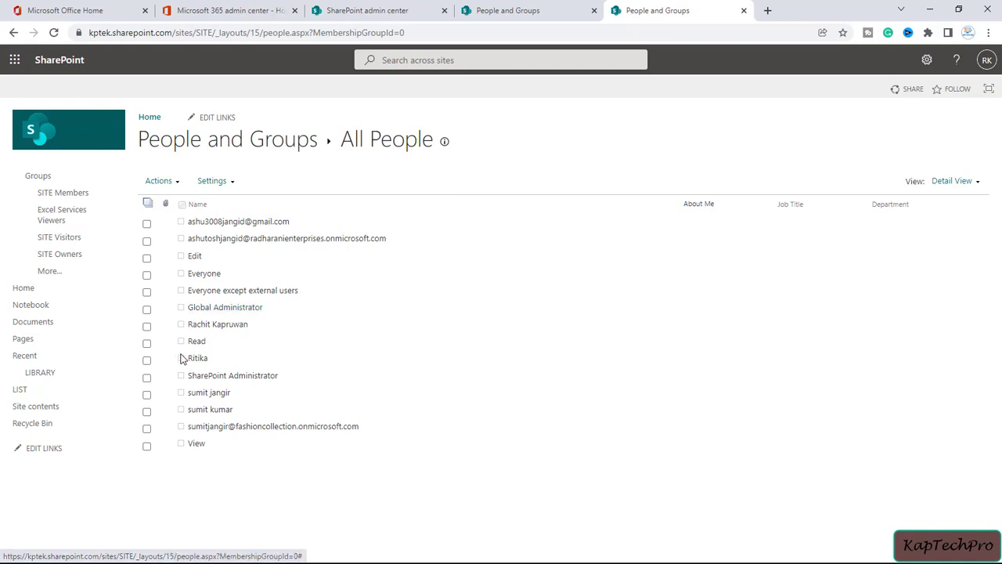
# Step: Tick the user and delete them from the SITE site collection, confirming with OK
pyautogui.click(147, 361)
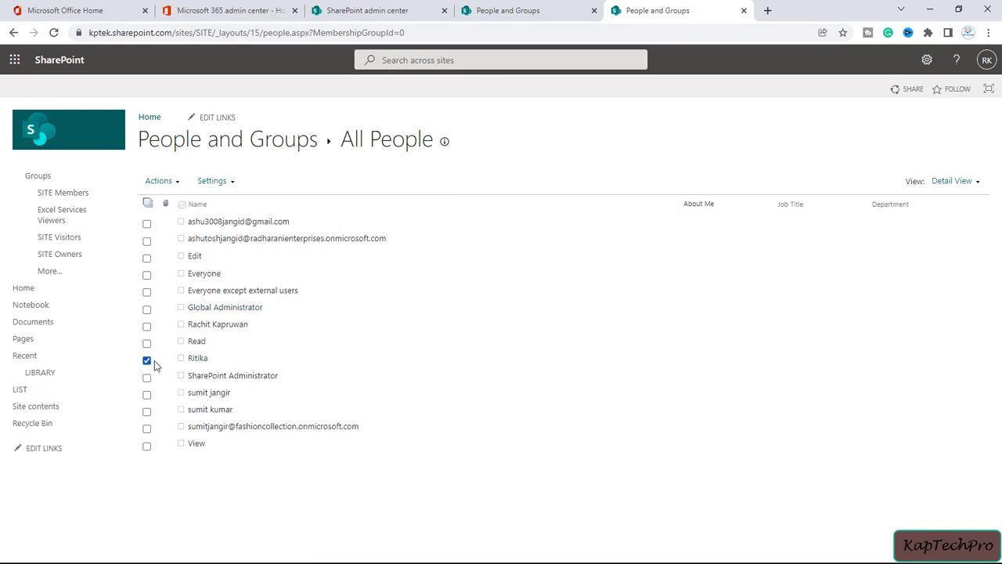
pyautogui.click(166, 182)
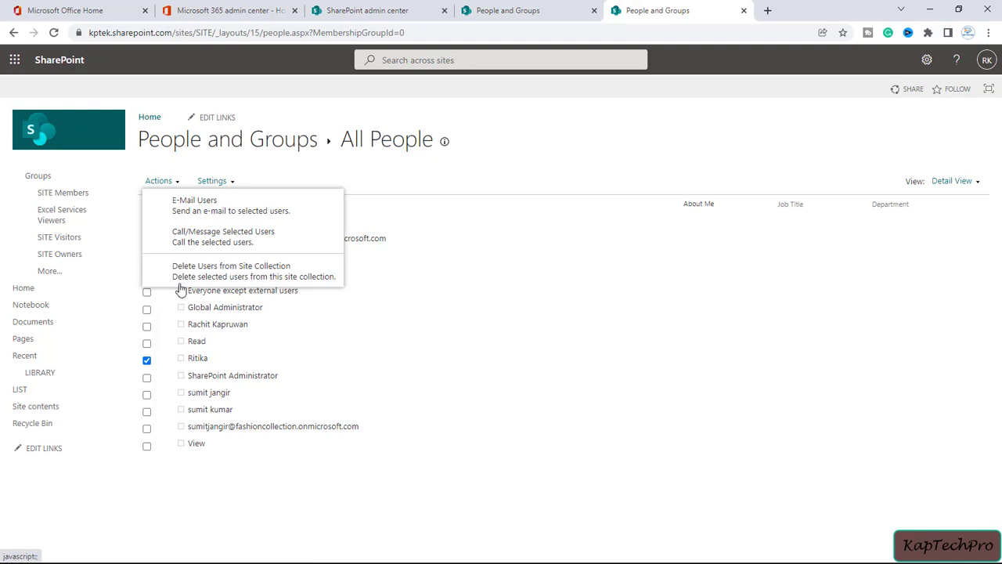
pyautogui.click(151, 271)
pyautogui.click(565, 154)
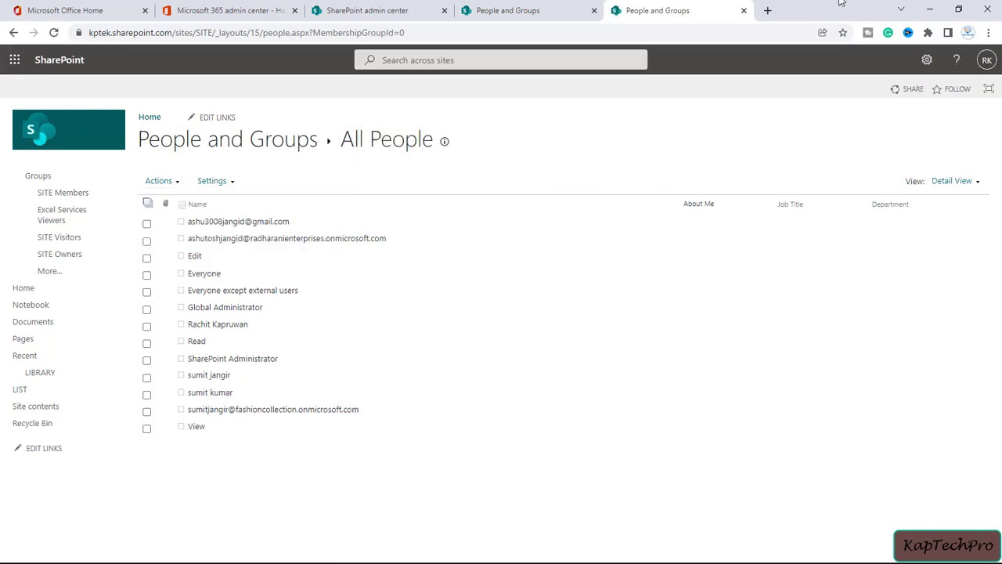
pyautogui.click(931, 11)
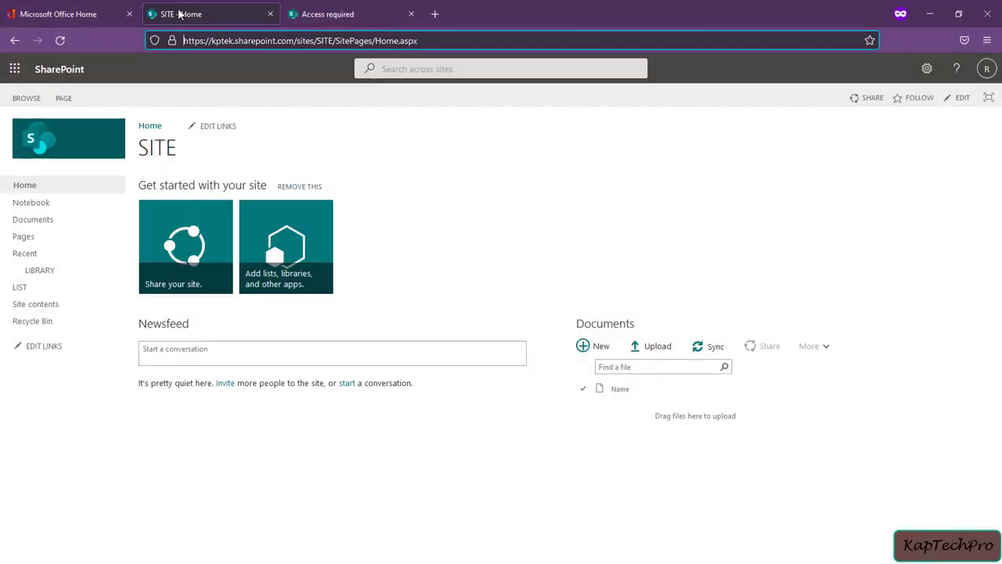
# Step: Request access to SITE with the message 'Hi, Admin please guive me access to this site'
pyautogui.click(60, 42)
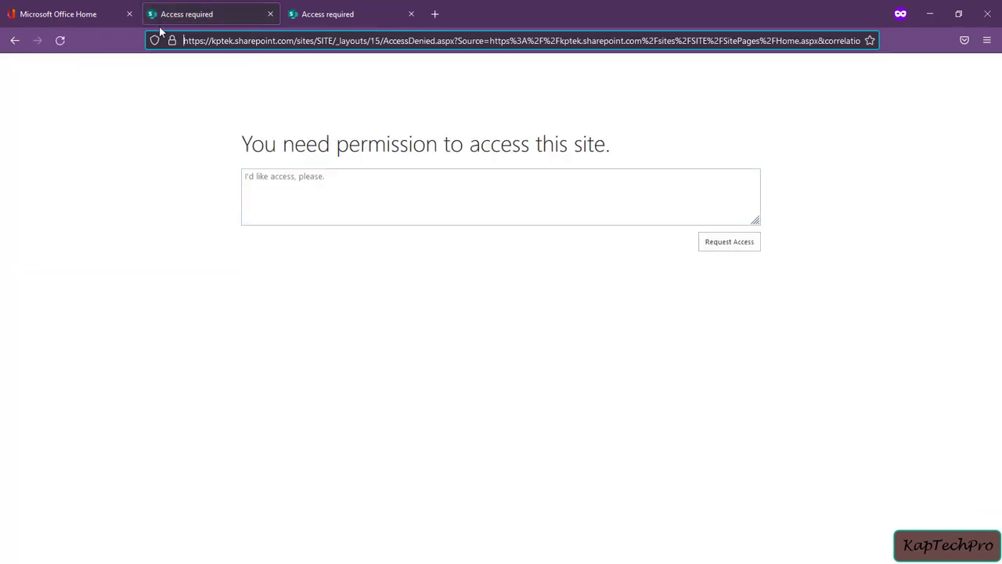
pyautogui.click(341, 15)
pyautogui.click(217, 14)
pyautogui.click(287, 182)
pyautogui.press('BackSpace')
pyautogui.press('BackSpace')
pyautogui.press('BackSpace')
pyautogui.press('BackSpace')
pyautogui.press('BackSpace')
pyautogui.press('BackSpace')
pyautogui.press('BackSpace')
pyautogui.press('BackSpace')
pyautogui.press('BackSpace')
pyautogui.press('BackSpace')
pyautogui.press('BackSpace')
pyautogui.press('BackSpace')
pyautogui.press('BackSpace')
pyautogui.press('BackSpace')
pyautogui.press('Delete')
pyautogui.press('Delete')
pyautogui.press('Delete')
pyautogui.press('Delete')
pyautogui.press('Delete')
pyautogui.press('Delete')
pyautogui.press('Delete')
pyautogui.press('Delete')
pyautogui.write('Hi, Admin please gu')
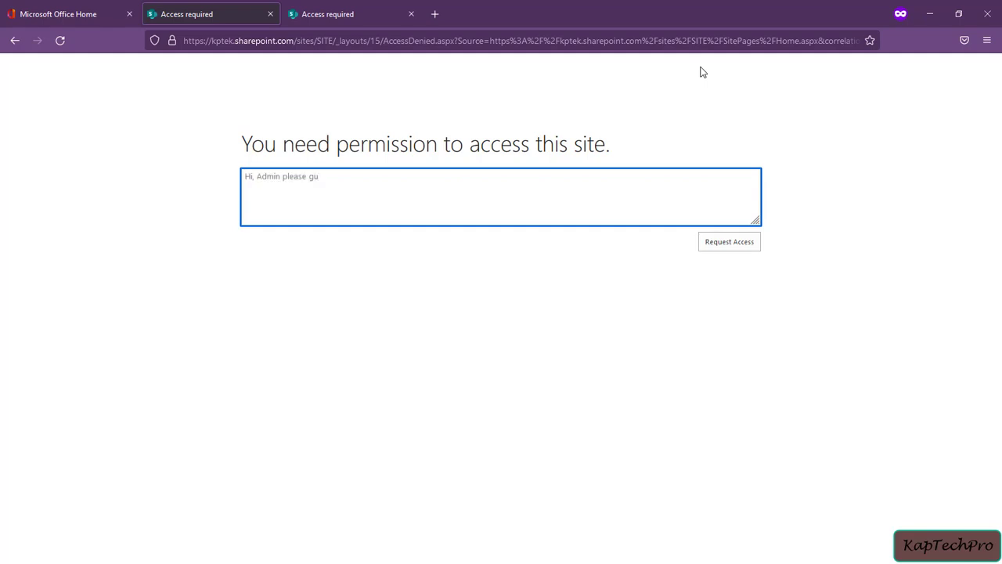
pyautogui.press('BackSpace')
pyautogui.write('ive me access to this site')
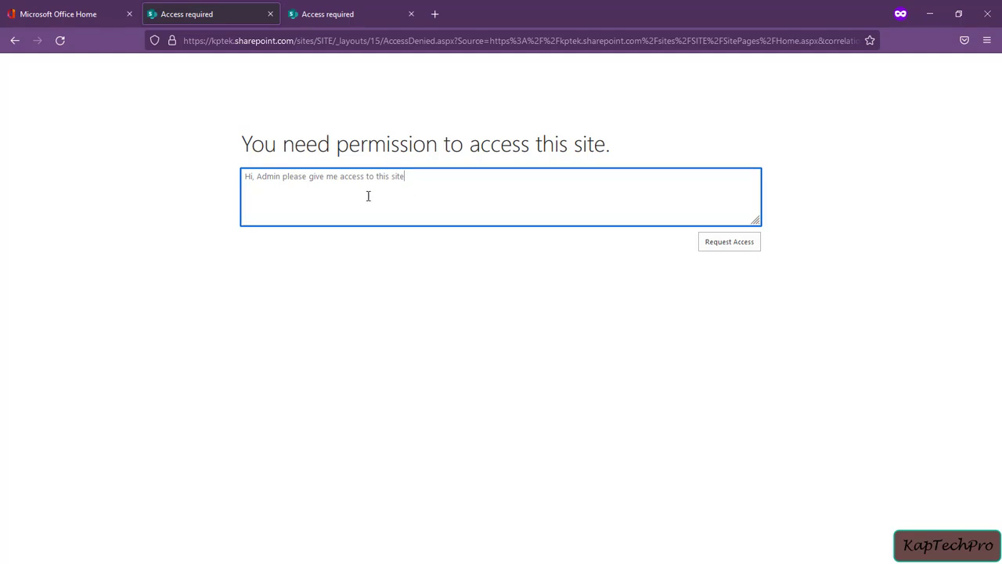
pyautogui.click(729, 244)
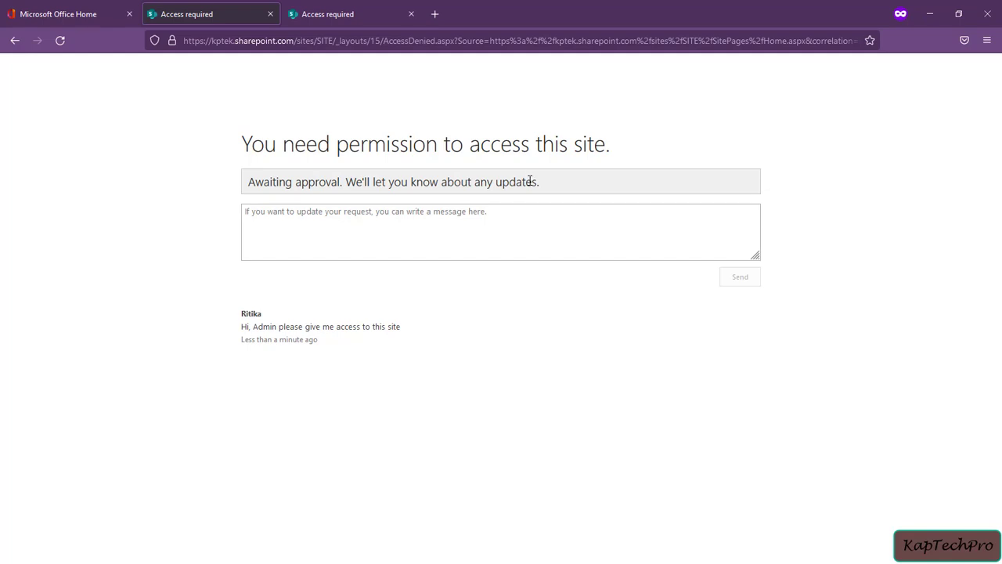
# Step: Request access to TEST with 'Hi admin give me permission to this site', then close the People and Groups tabs
pyautogui.click(345, 16)
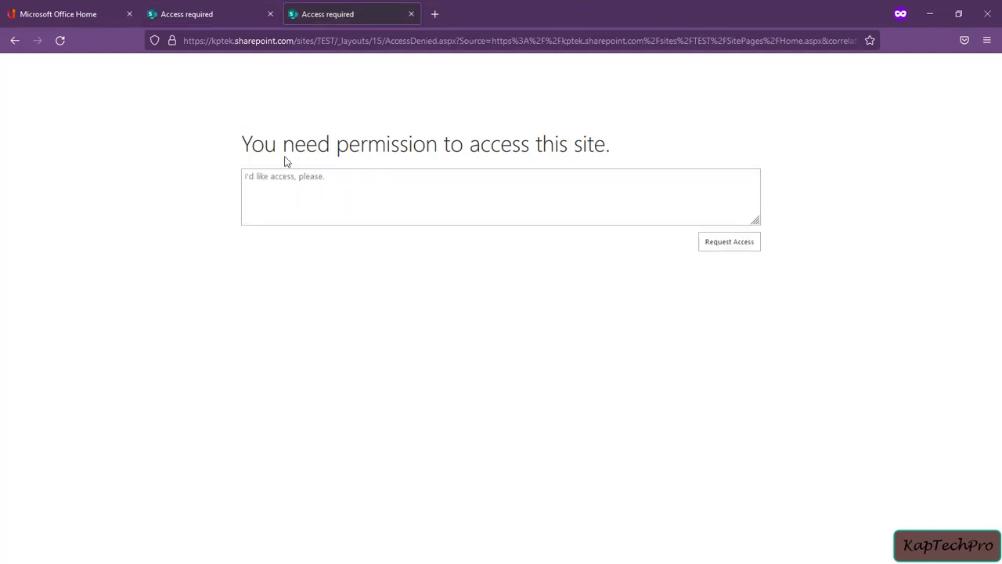
pyautogui.click(309, 192)
pyautogui.write('Hi admin give me permission to this site')
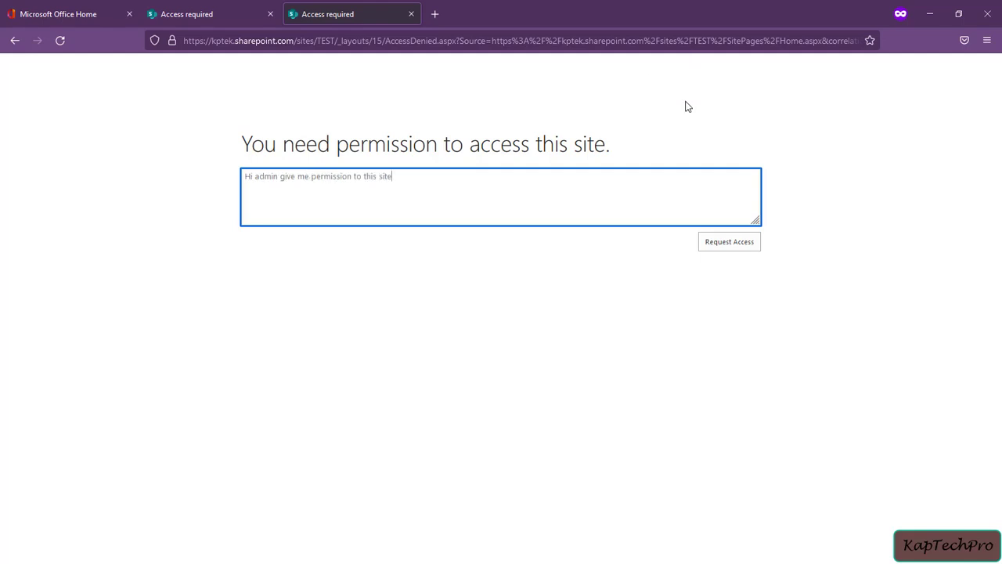
pyautogui.click(721, 246)
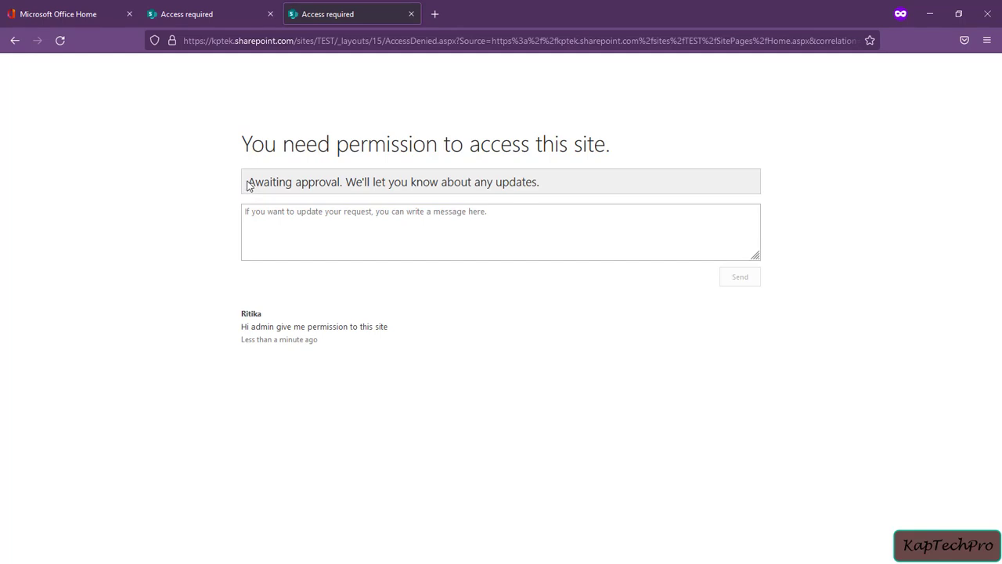
pyautogui.click(933, 14)
pyautogui.click(594, 10)
pyautogui.click(594, 9)
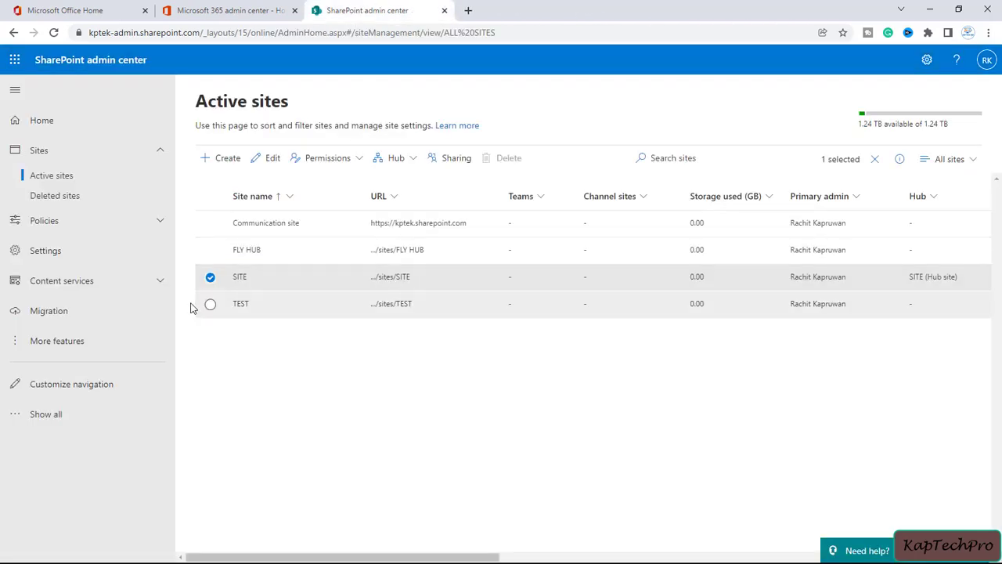
# Step: In Active sites, deselect SITE and open the SITE and TEST sites in new tabs
pyautogui.click(210, 278)
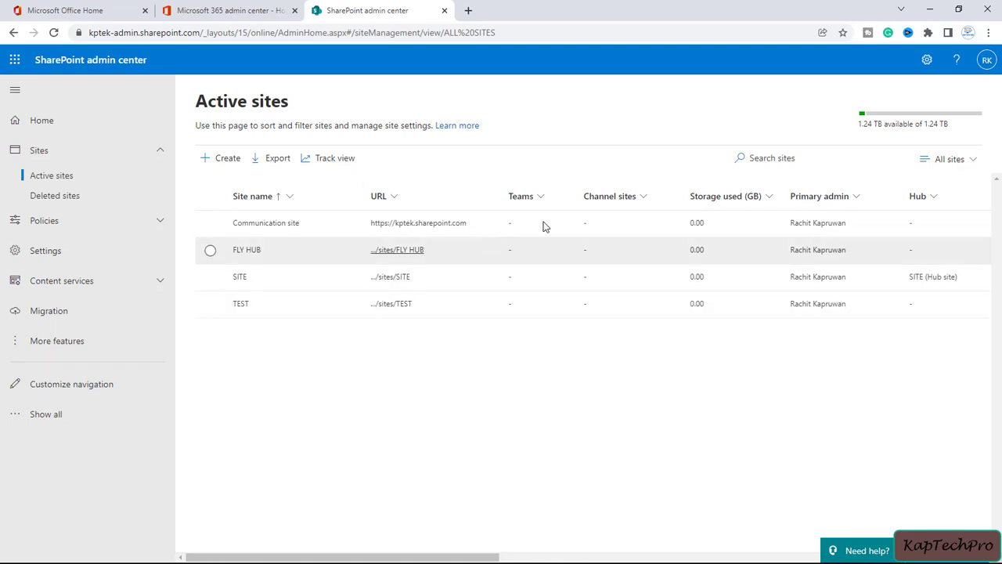
pyautogui.click(392, 279)
pyautogui.click(391, 306)
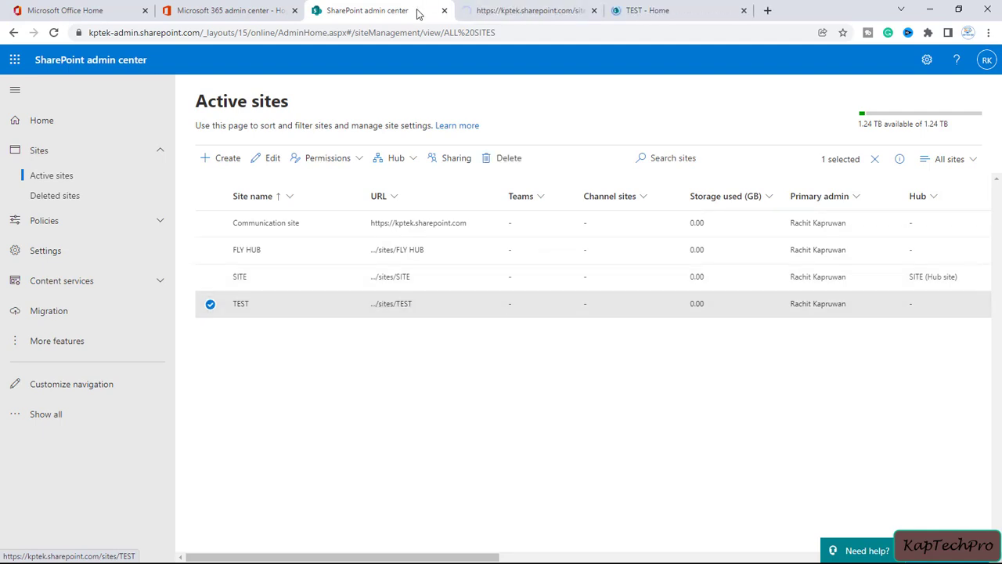
# Step: On the SITE tab, go to Site settings > Access requests and invitations
pyautogui.click(516, 10)
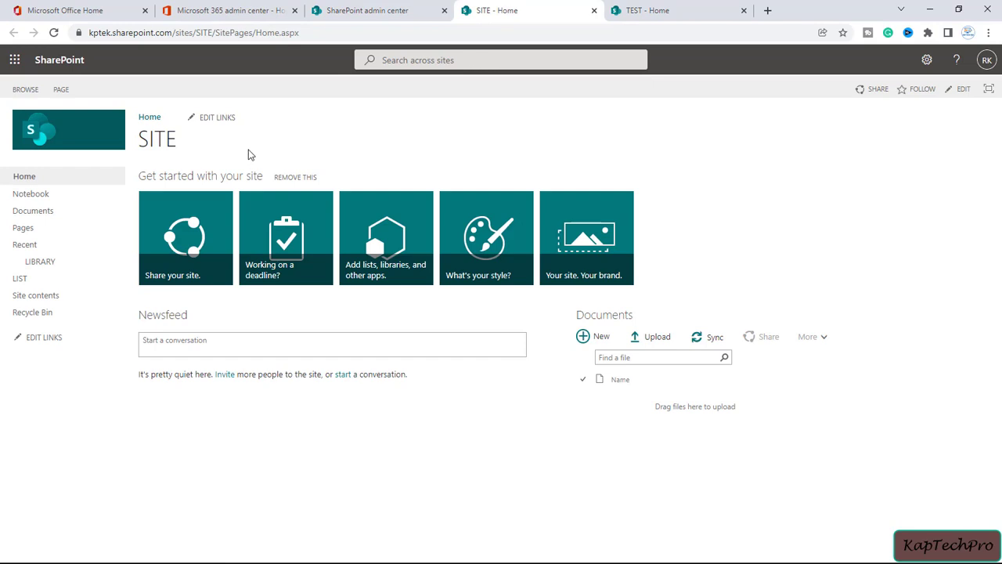
pyautogui.click(929, 62)
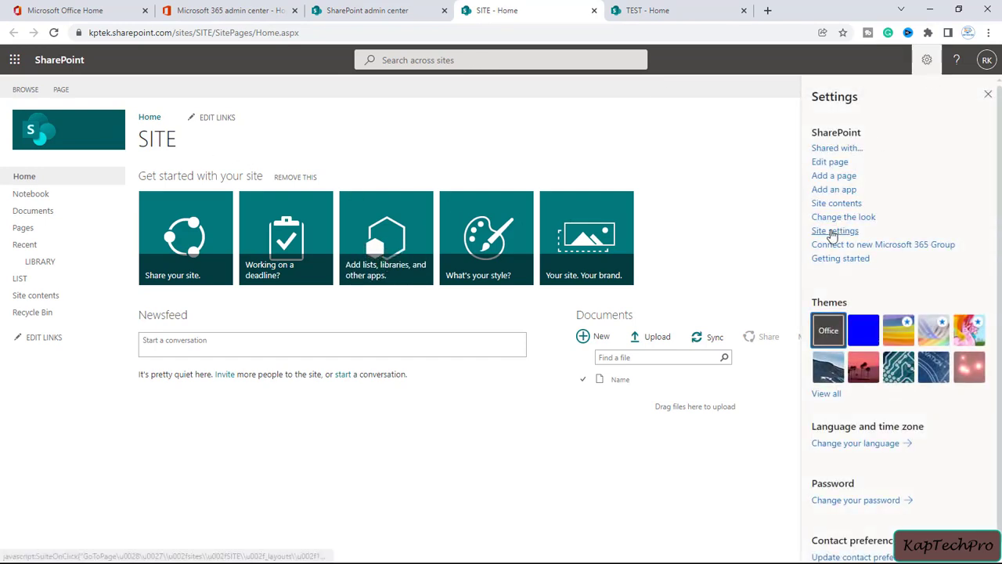
pyautogui.click(840, 233)
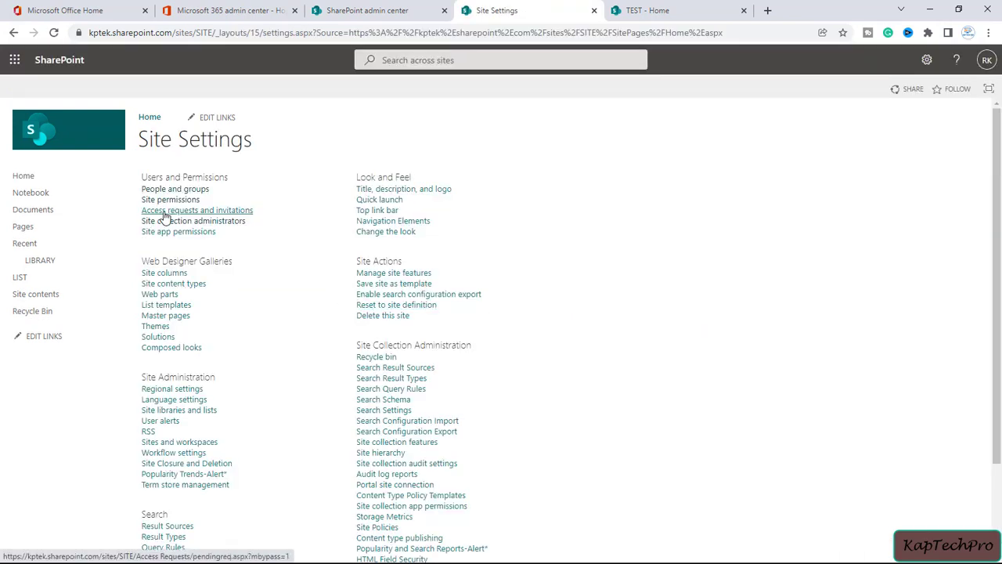
pyautogui.click(208, 211)
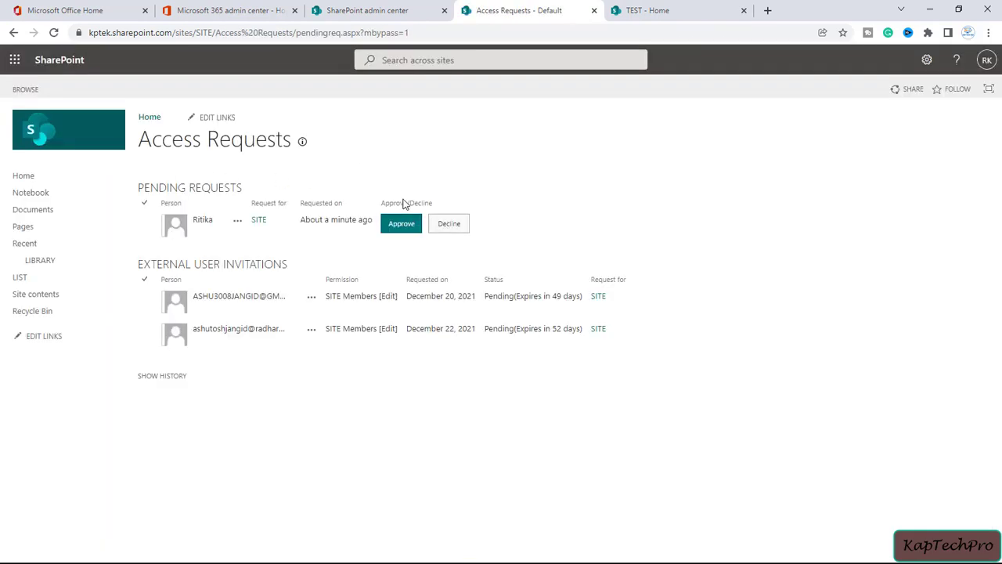
# Step: Approve the SITE request at SITE Members [Edit] with a welcome message in Conversation
pyautogui.click(234, 228)
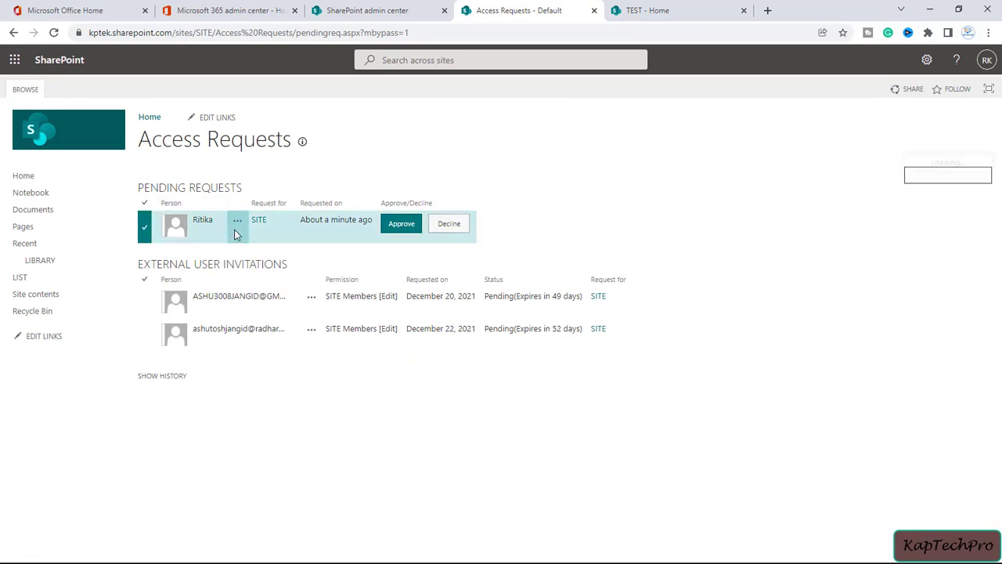
pyautogui.click(236, 225)
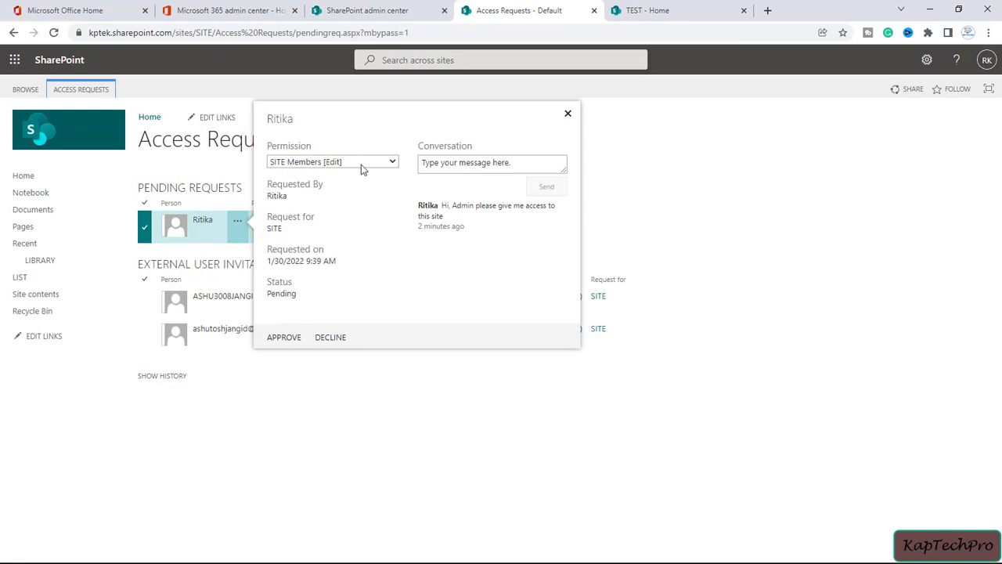
pyautogui.click(362, 164)
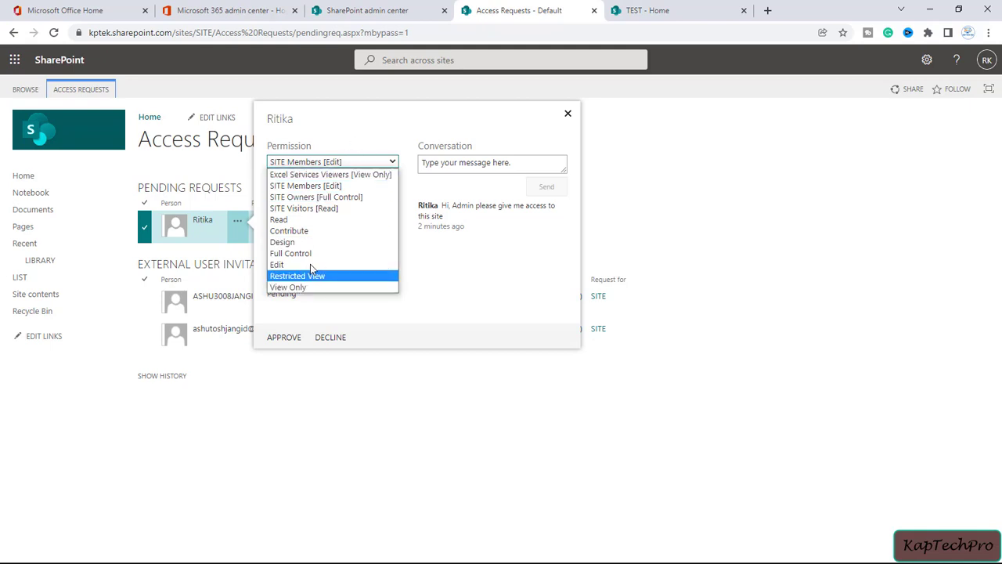
pyautogui.click(360, 141)
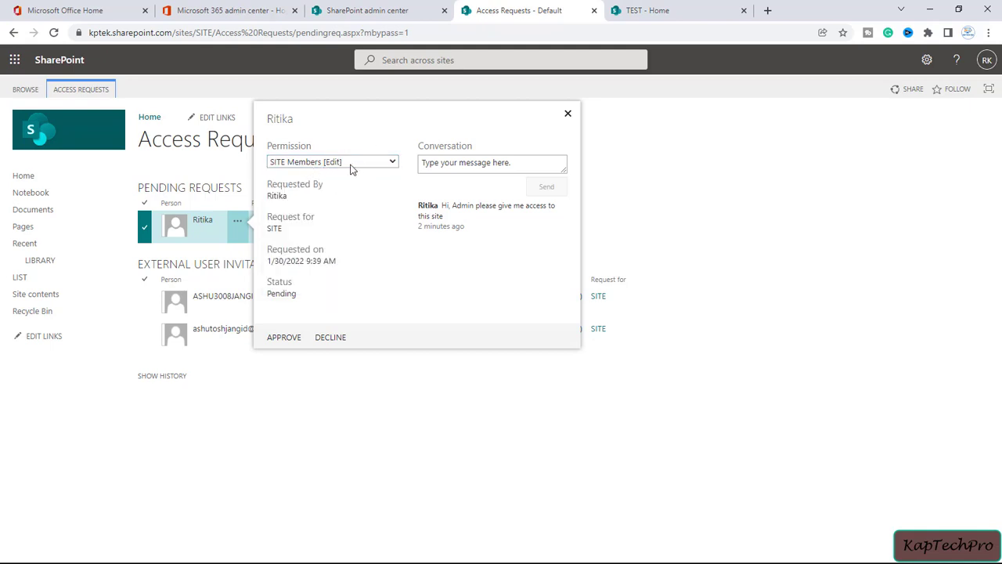
pyautogui.click(453, 162)
pyautogui.write('Hi r')
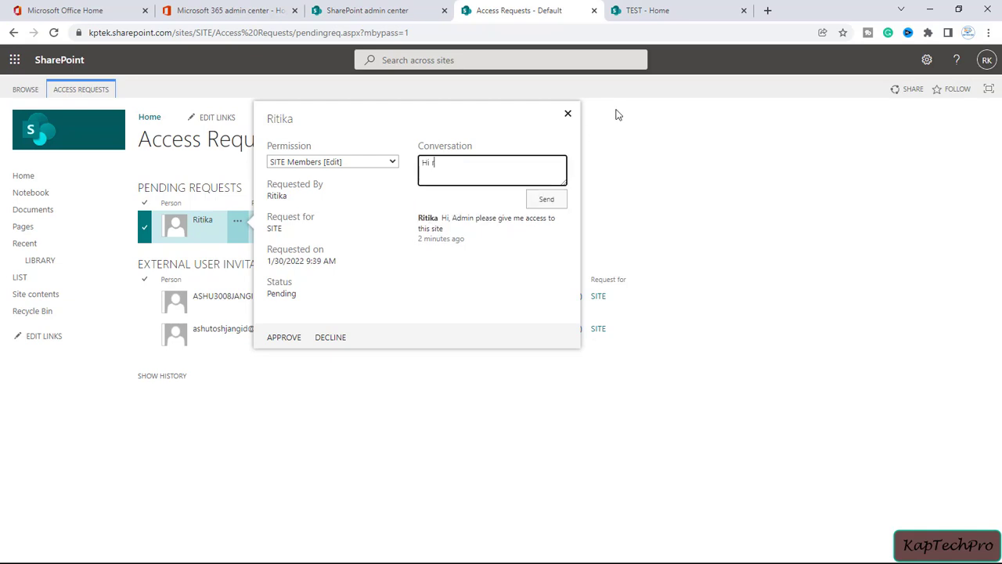
pyautogui.write('itika welcome to this site')
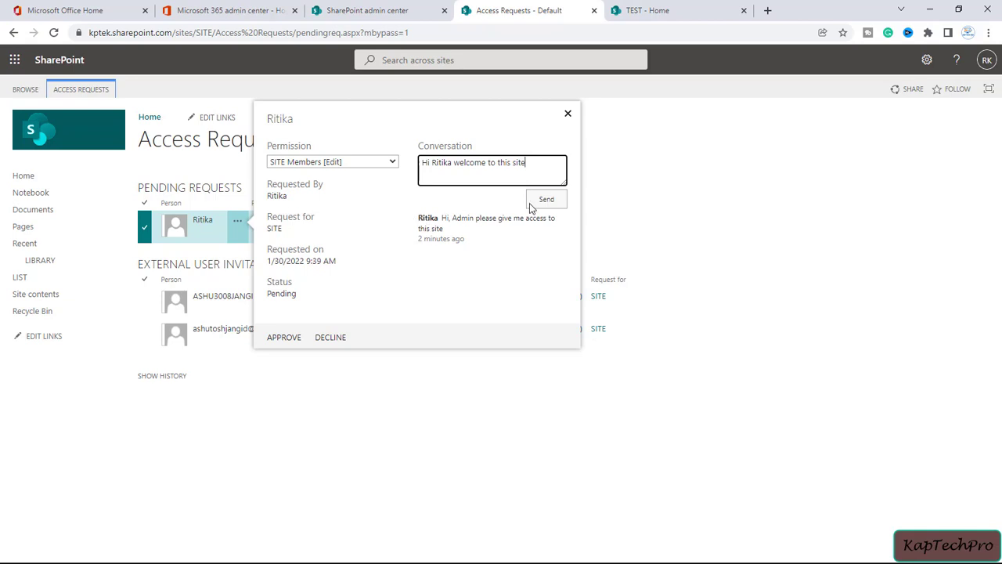
pyautogui.click(284, 338)
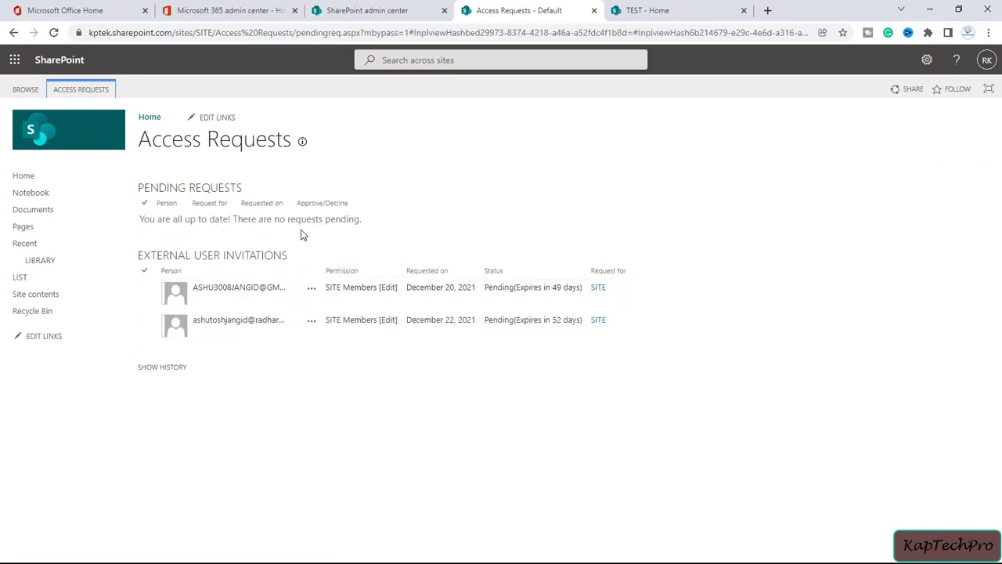
pyautogui.click(689, 10)
pyautogui.click(927, 61)
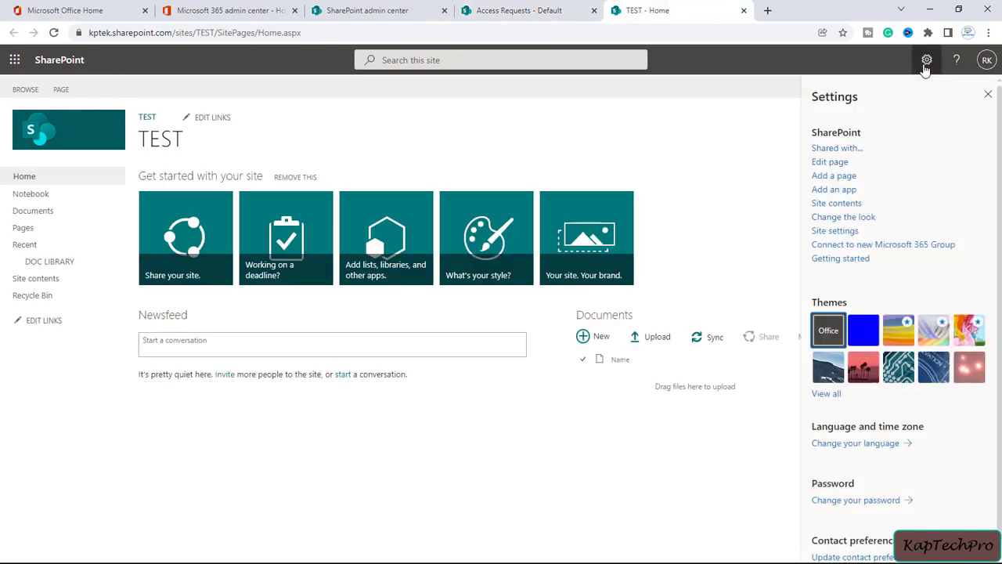
# Step: Open TEST's Access requests and invitations and approve the pending request, then switch to Firefox
pyautogui.click(834, 231)
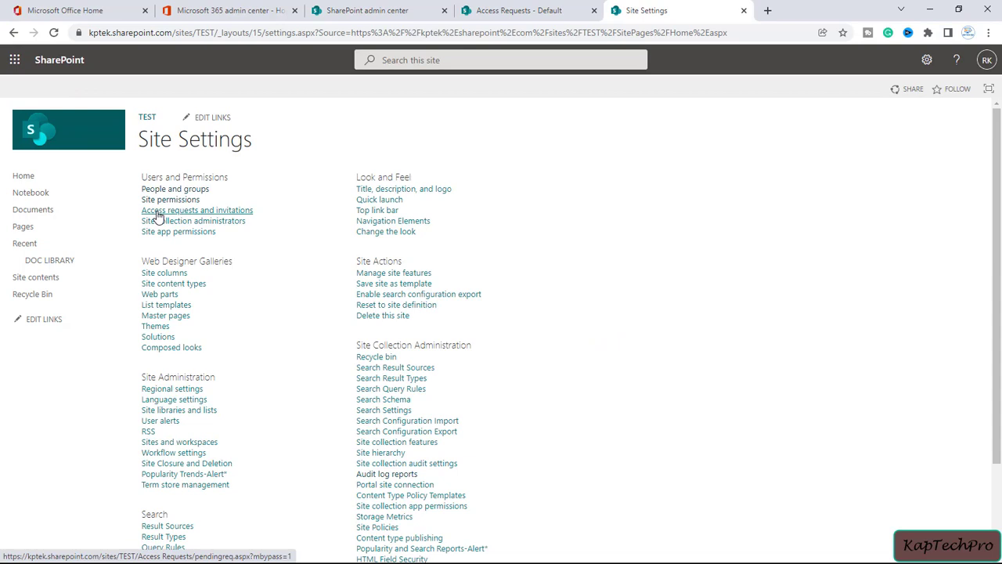
pyautogui.click(200, 215)
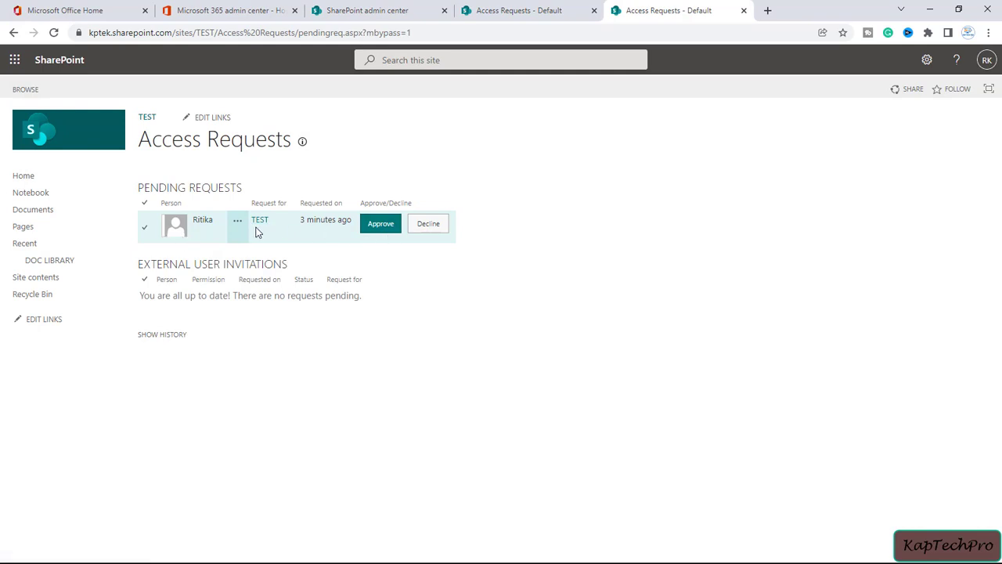
pyautogui.click(369, 224)
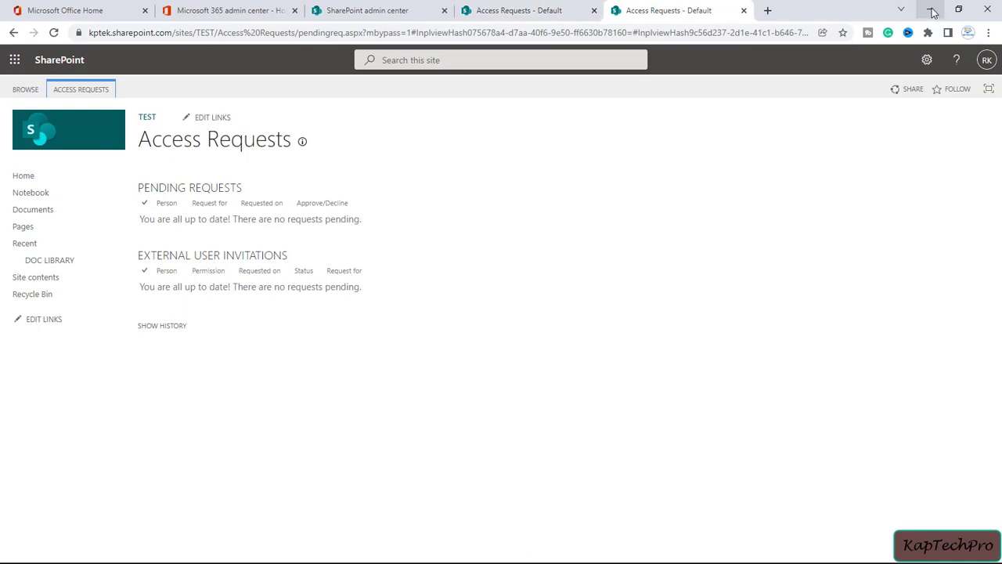
pyautogui.click(451, 559)
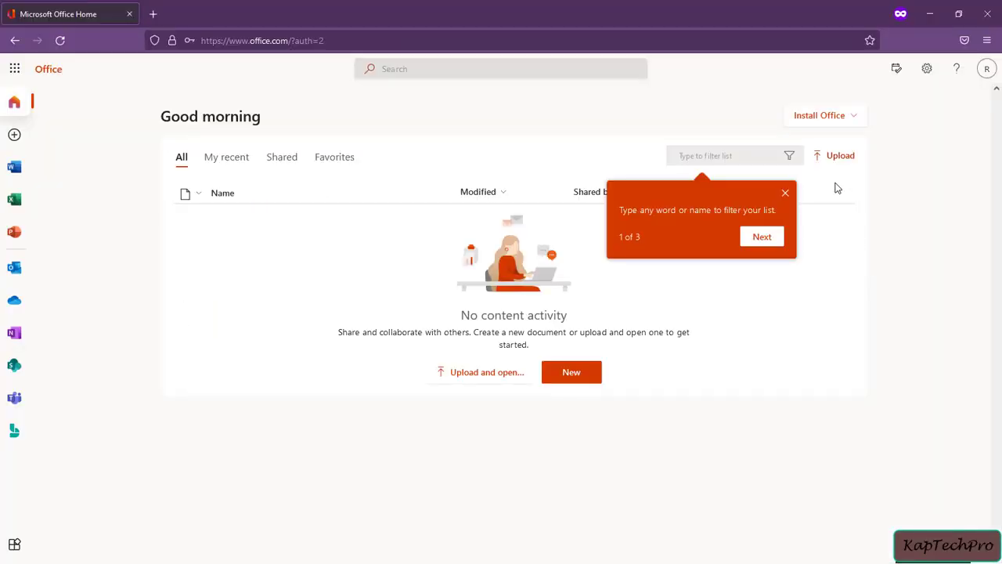
# Step: Check the signed-in account and load the SITE home page in a new private tab
pyautogui.click(987, 69)
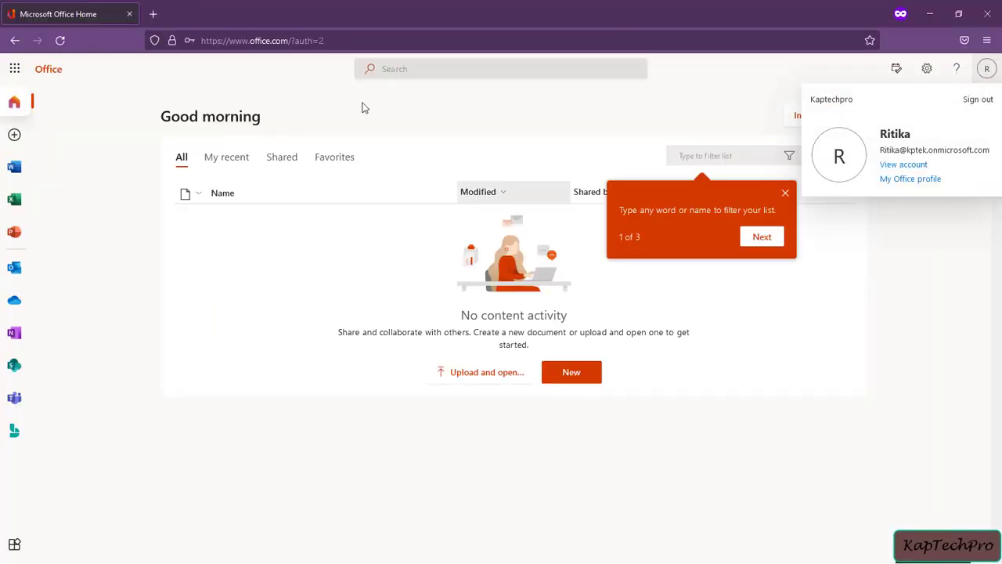
pyautogui.click(152, 14)
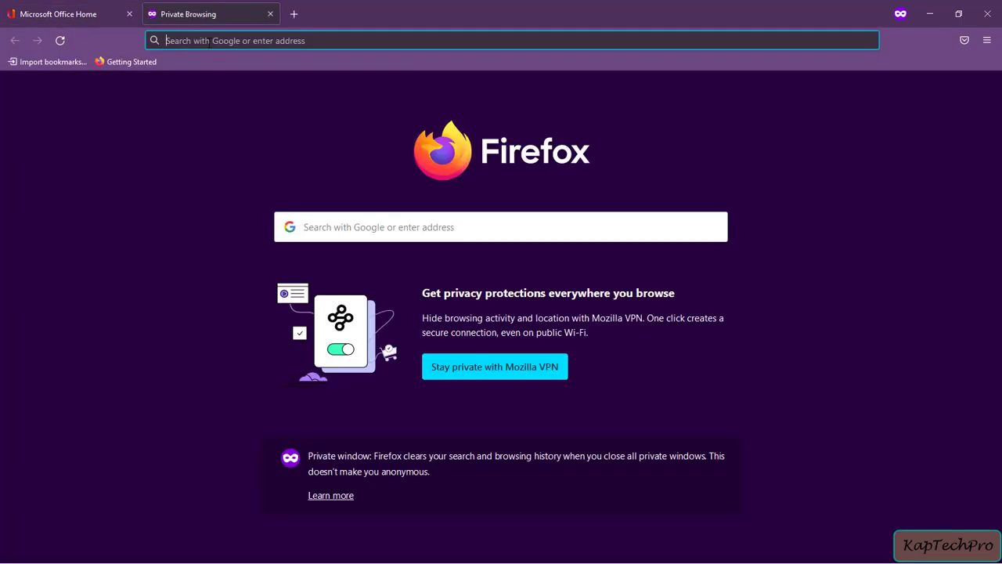
pyautogui.write('https://kptek.sharepoint.com/sites/SITE')
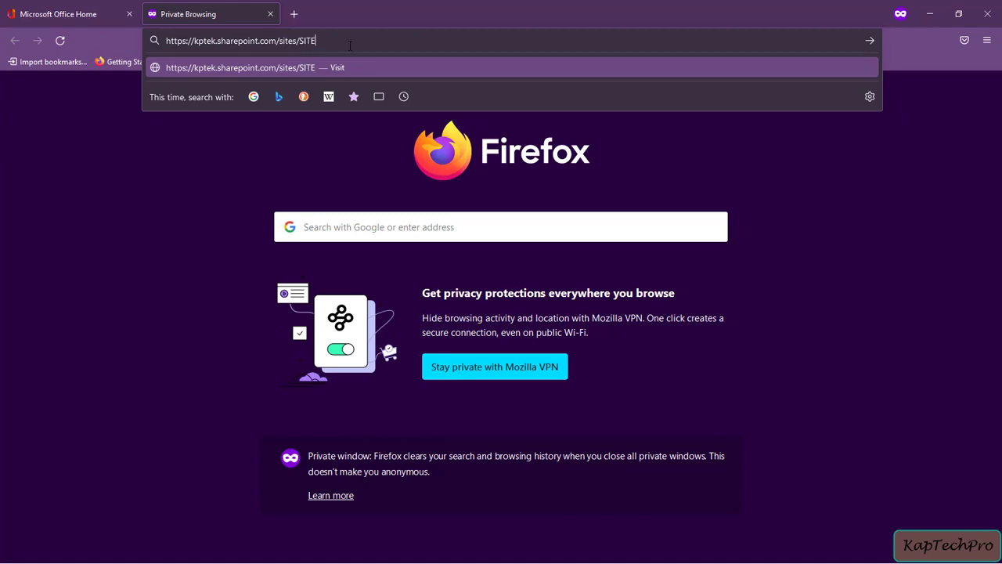
pyautogui.press('Return')
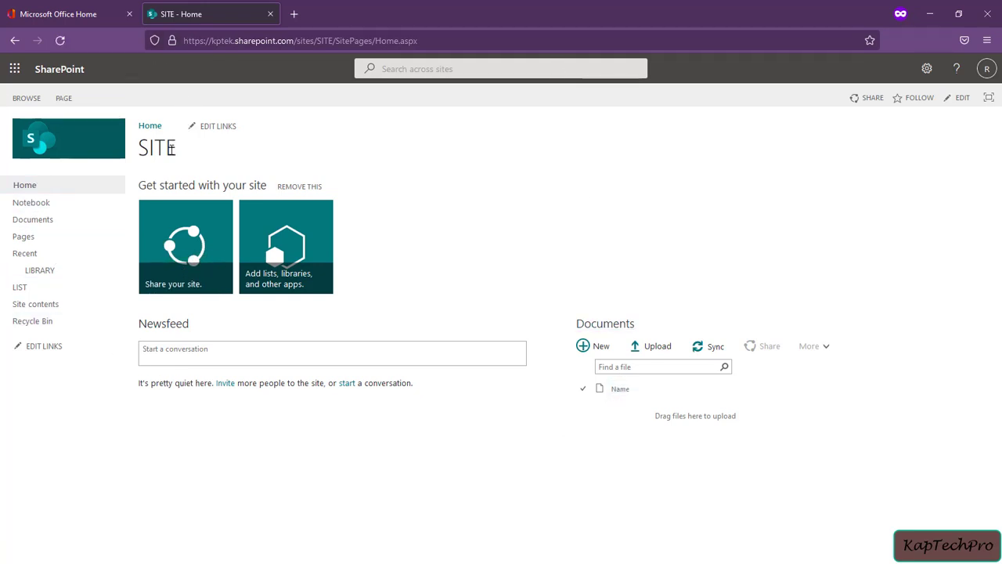
# Step: Open another tab at the /sites/TEST address and confirm both SITE and TEST load
pyautogui.click(295, 16)
pyautogui.write('https://kptek.sharepoint.com/sites/SITE')
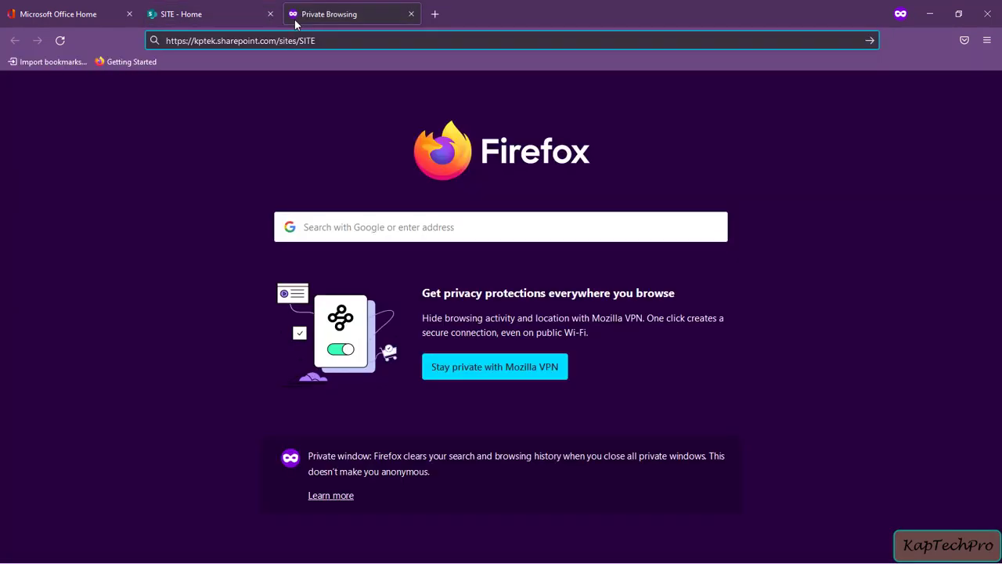
pyautogui.moveTo(299, 41); pyautogui.dragTo(317, 40)
pyautogui.press('BackSpace')
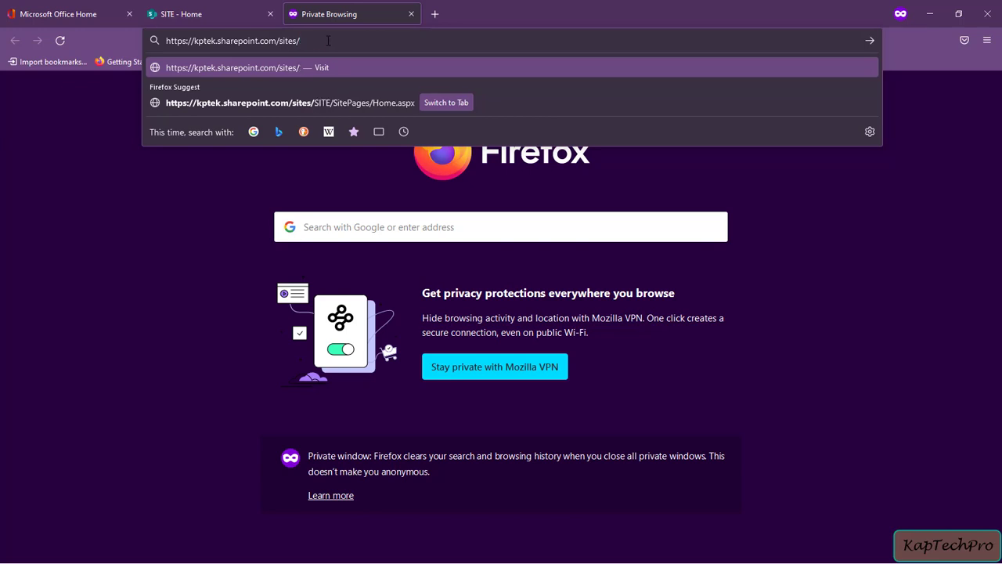
pyautogui.write('TEST')
pyautogui.press('Return')
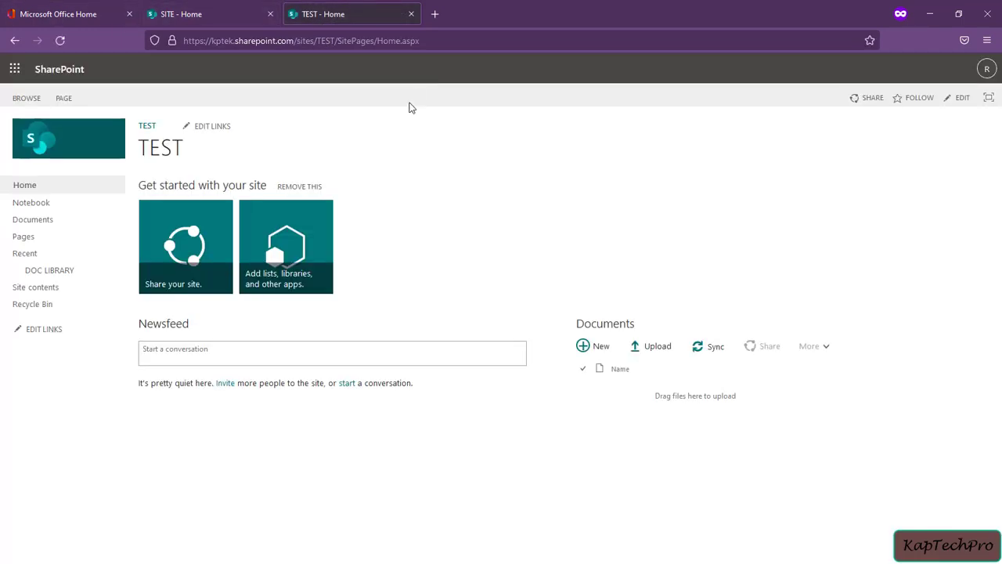
pyautogui.click(190, 15)
pyautogui.click(306, 15)
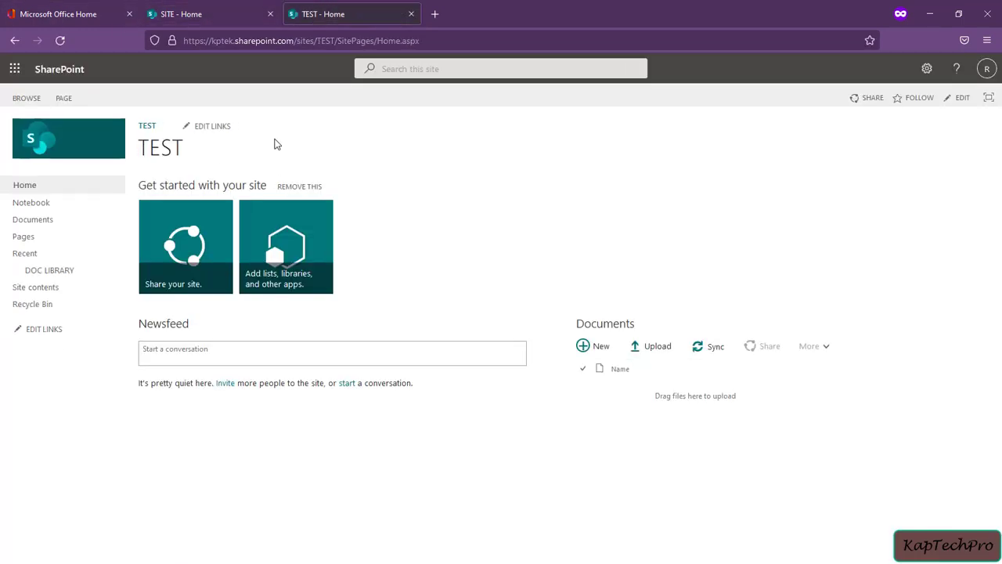